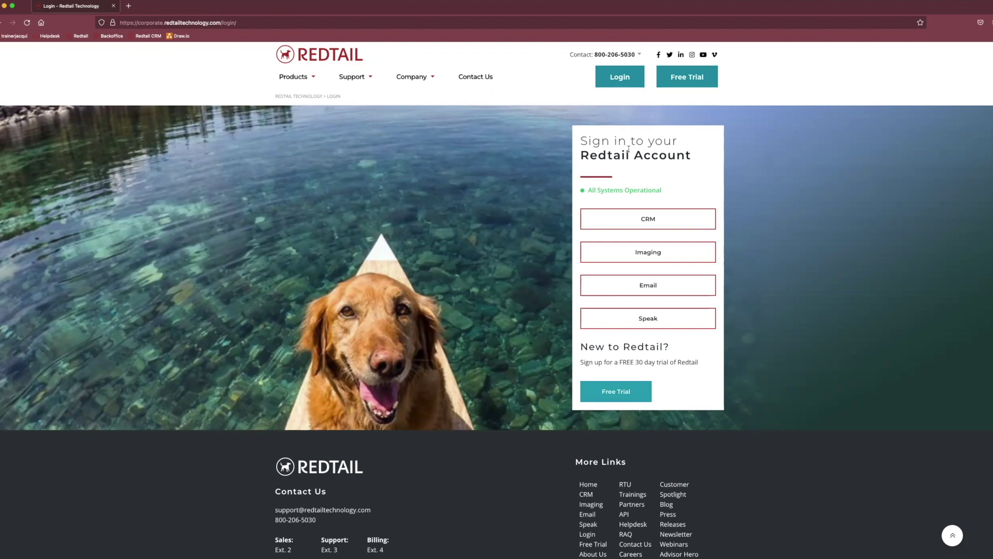
# Go to the Redtail home page and choose the CRM sign-in option.
pyautogui.scroll(-1, 382, 145)
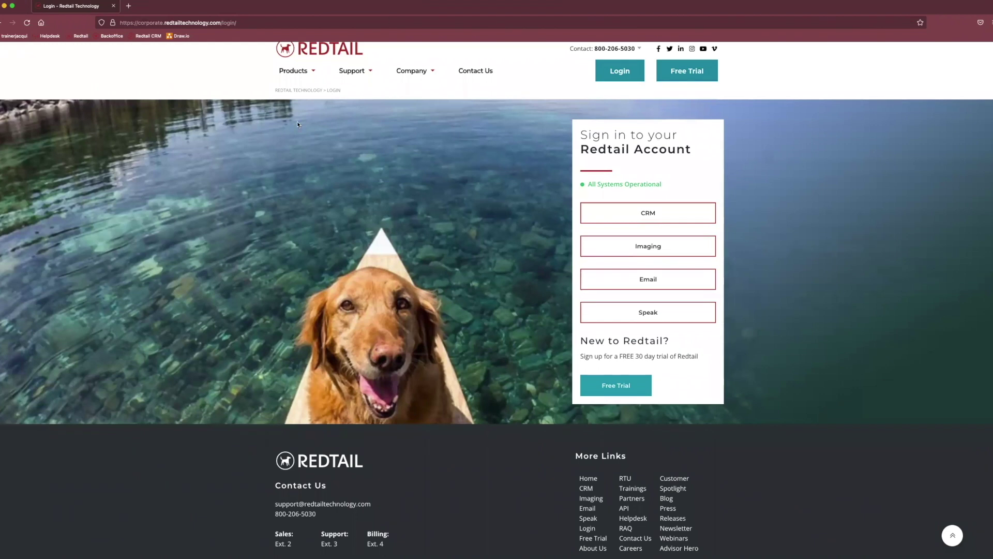
pyautogui.scroll(1, 297, 124)
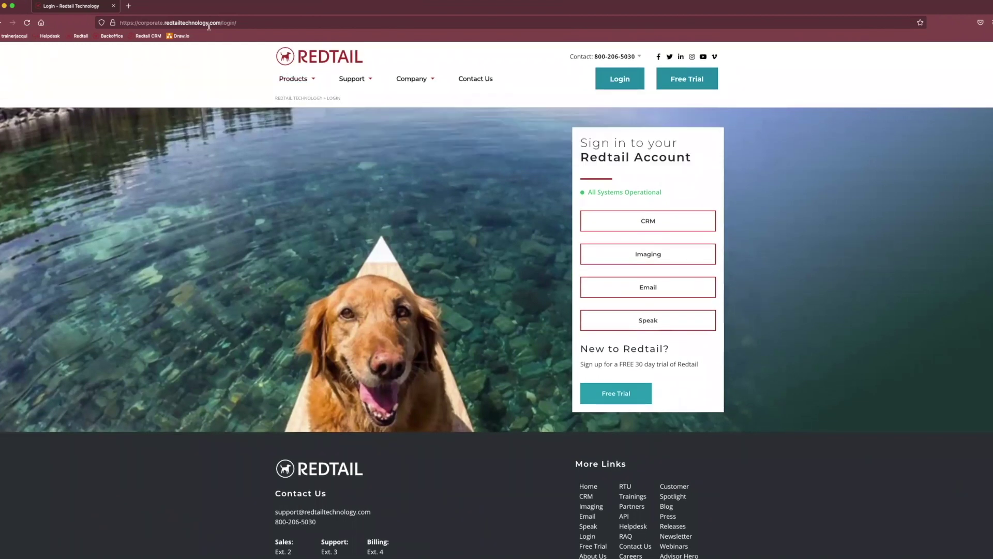
pyautogui.click(149, 25)
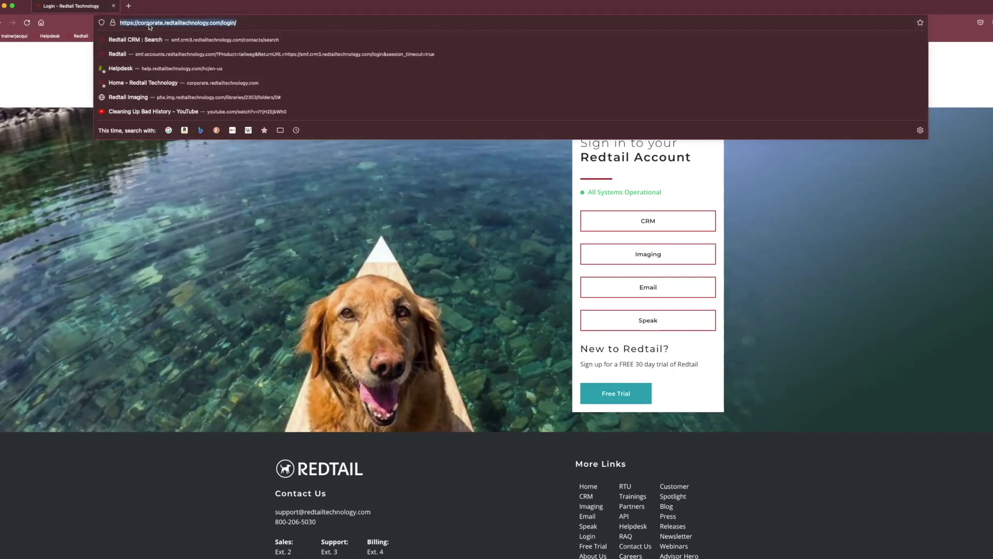
pyautogui.click(249, 56)
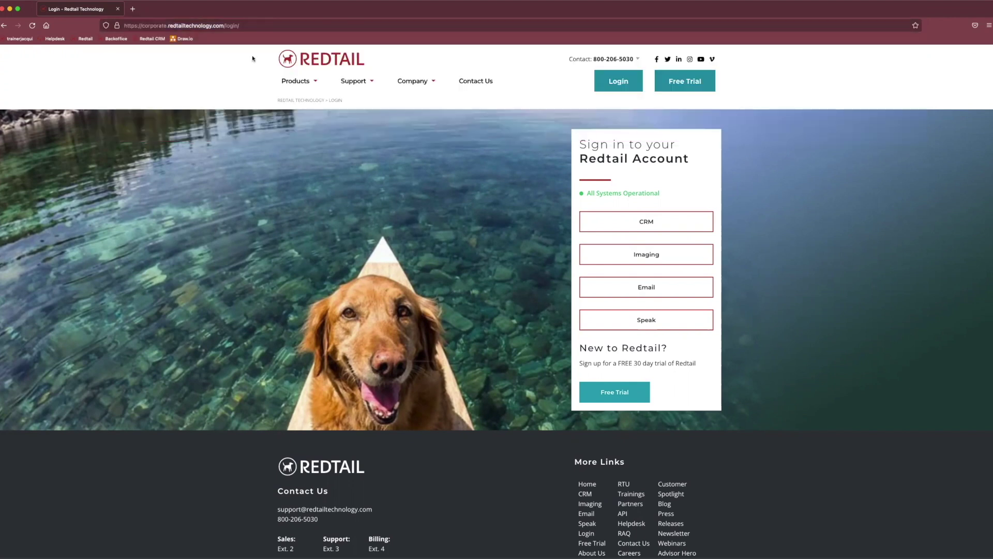
pyautogui.click(294, 56)
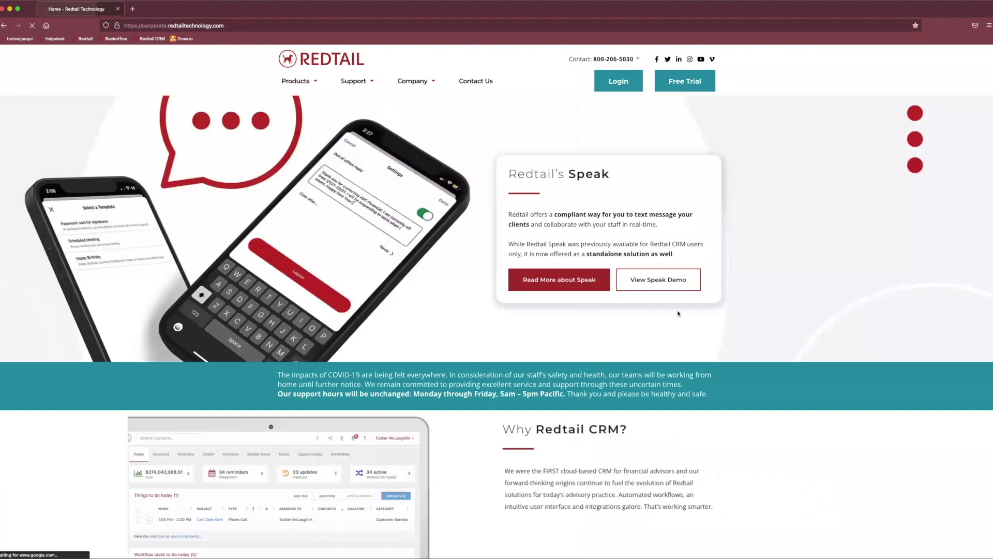
pyautogui.click(618, 88)
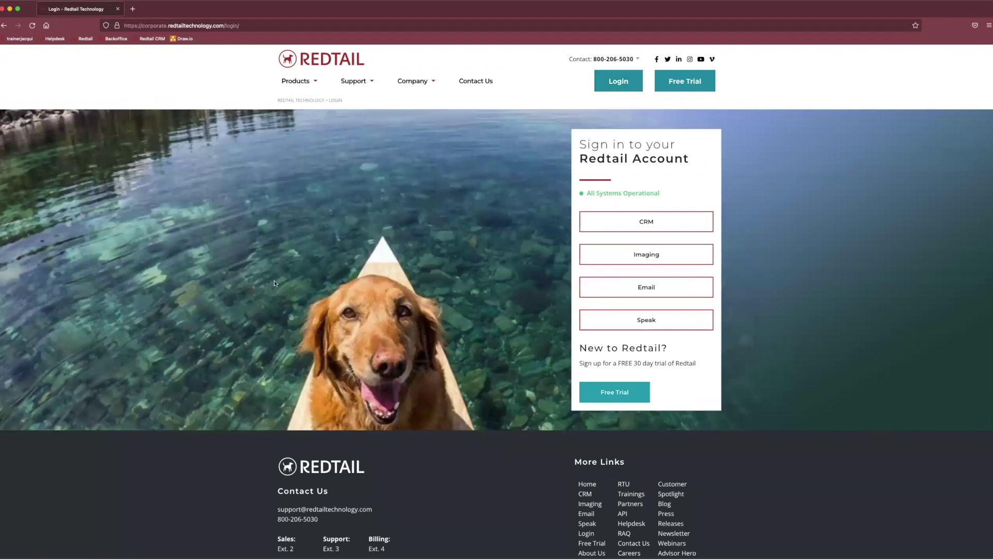
pyautogui.scroll(-1, 559, 206)
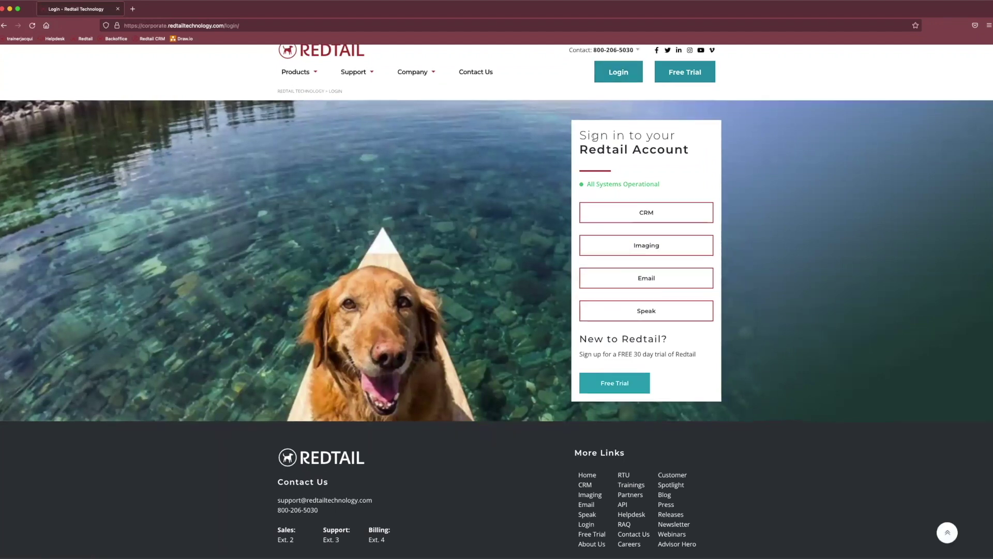
pyautogui.moveTo(579, 134); pyautogui.dragTo(695, 149)
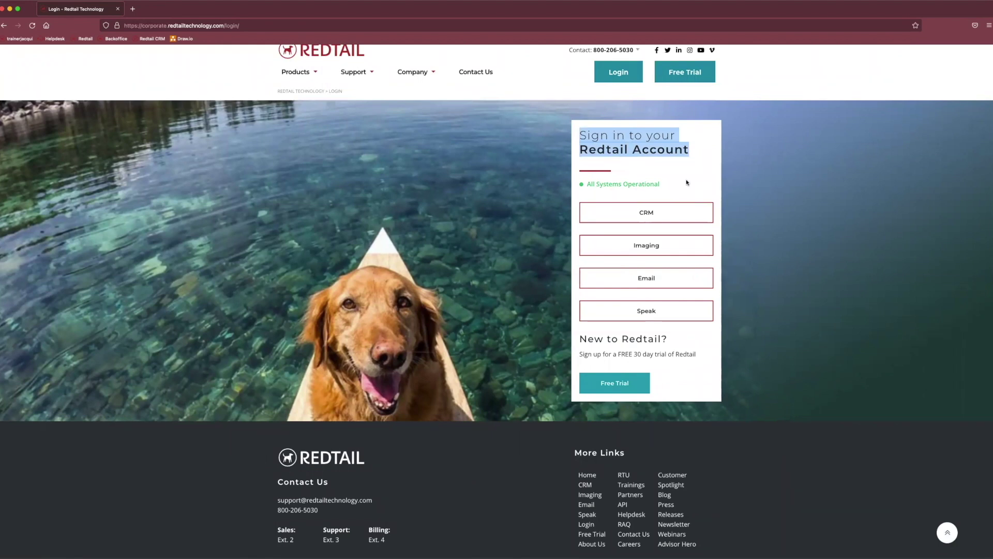
pyautogui.click(678, 216)
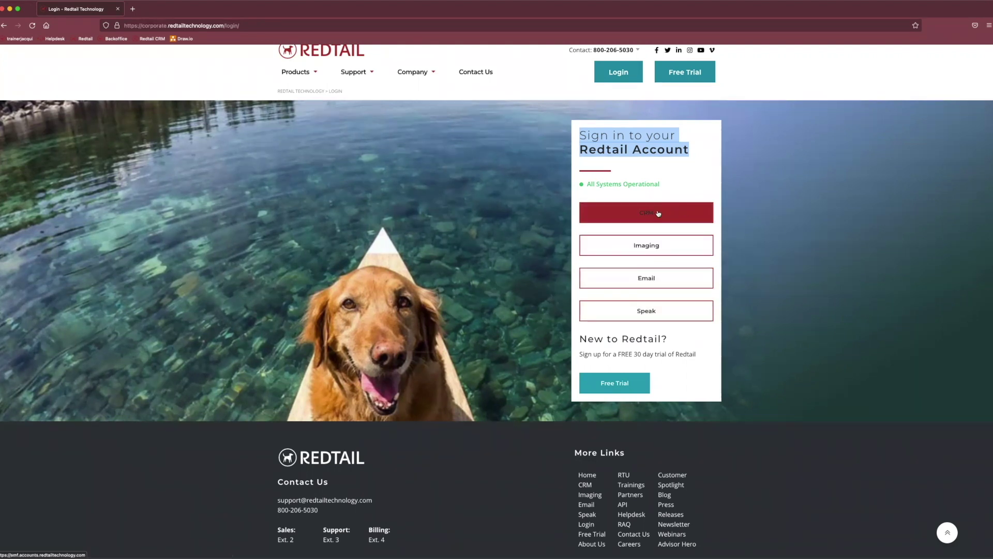
# Sign in to Redtail CRM using the browser's saved username and password.
pyautogui.click(620, 221)
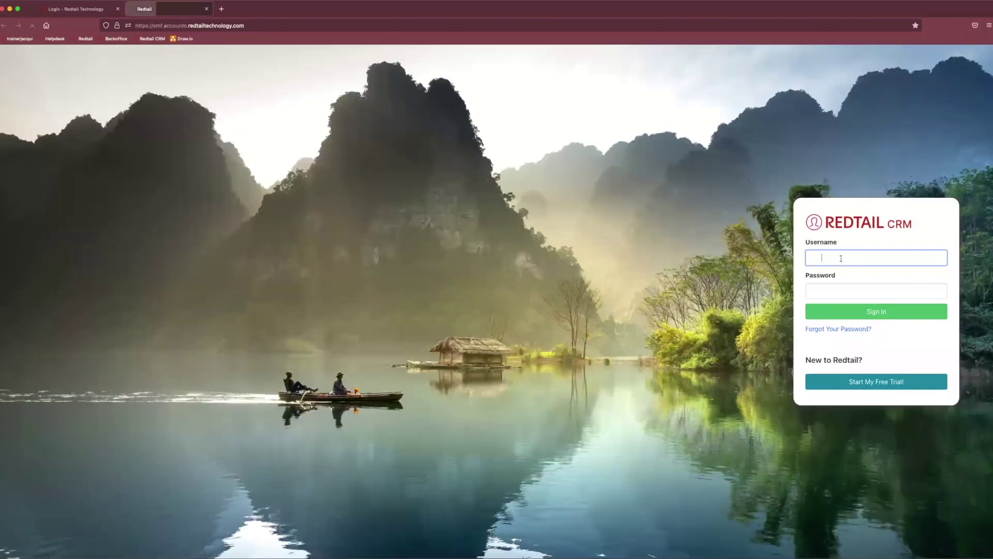
pyautogui.click(848, 259)
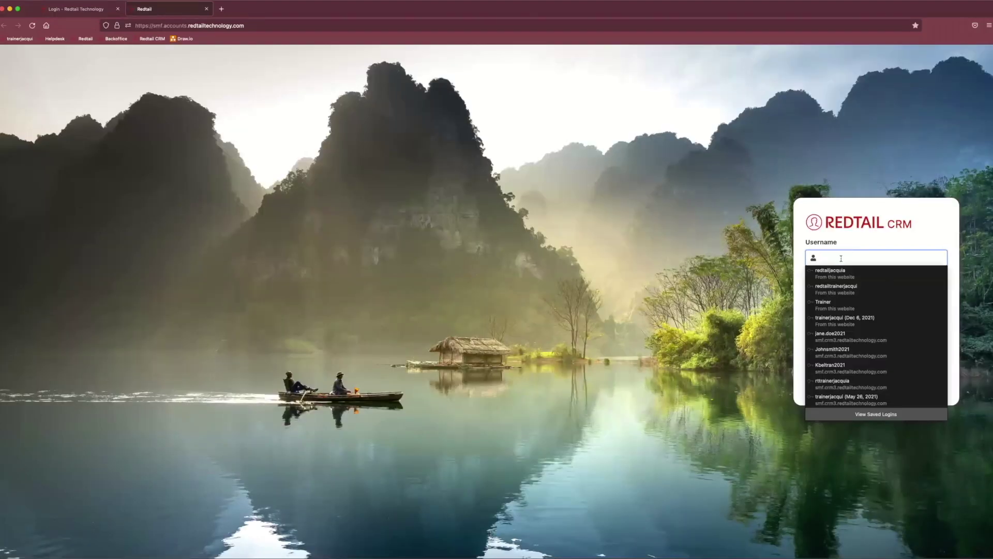
pyautogui.write('tra')
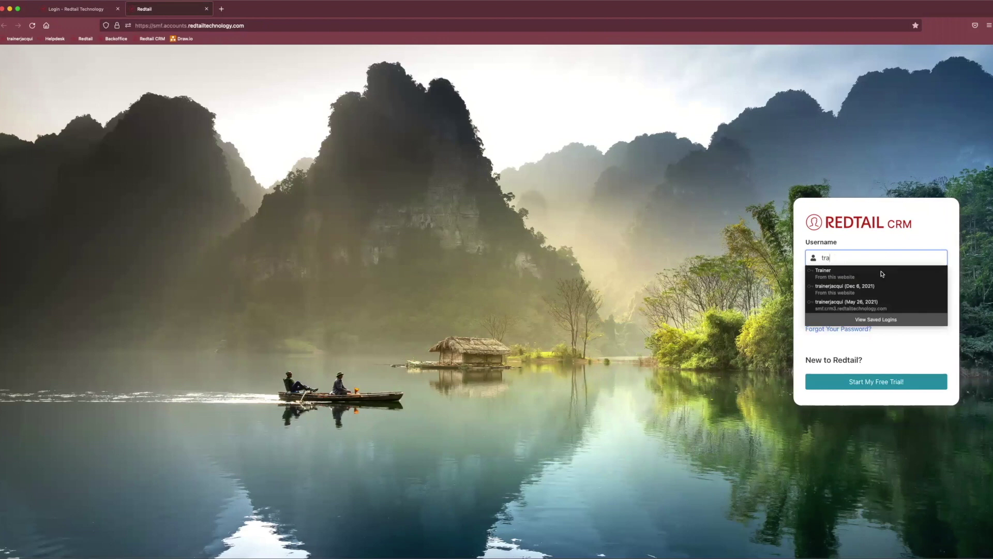
pyautogui.click(881, 288)
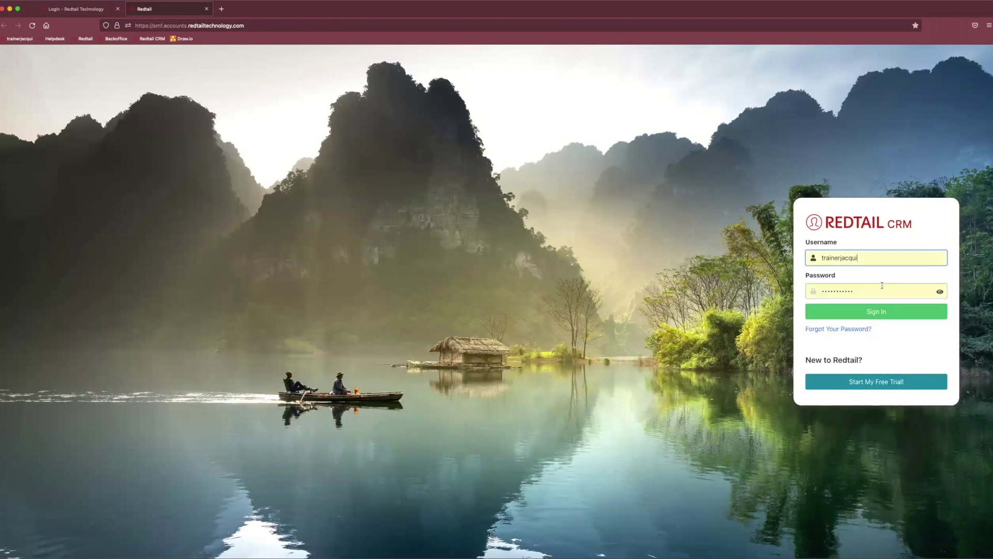
pyautogui.click(888, 315)
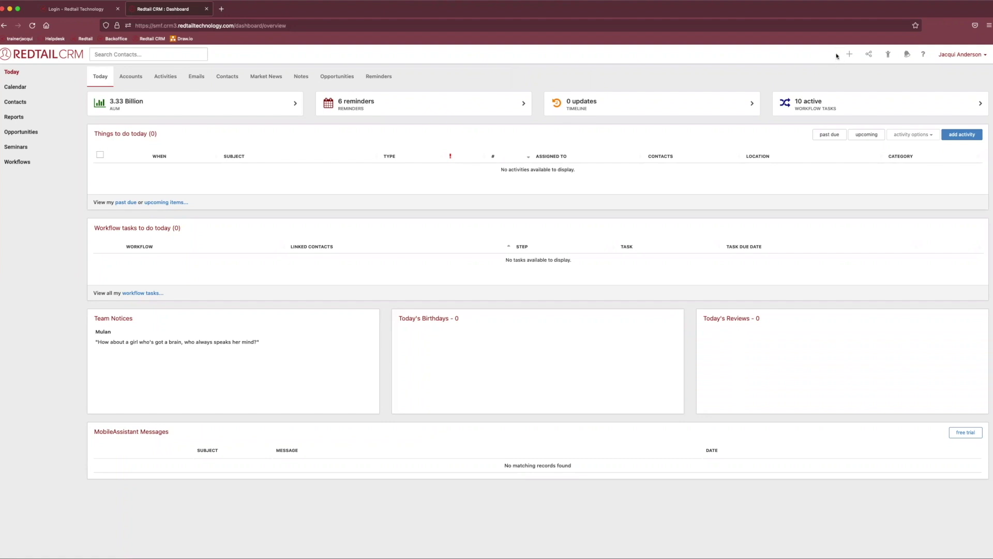
# Show the quick-add menu of new items, then the list of connected integrations.
pyautogui.moveTo(854, 54)
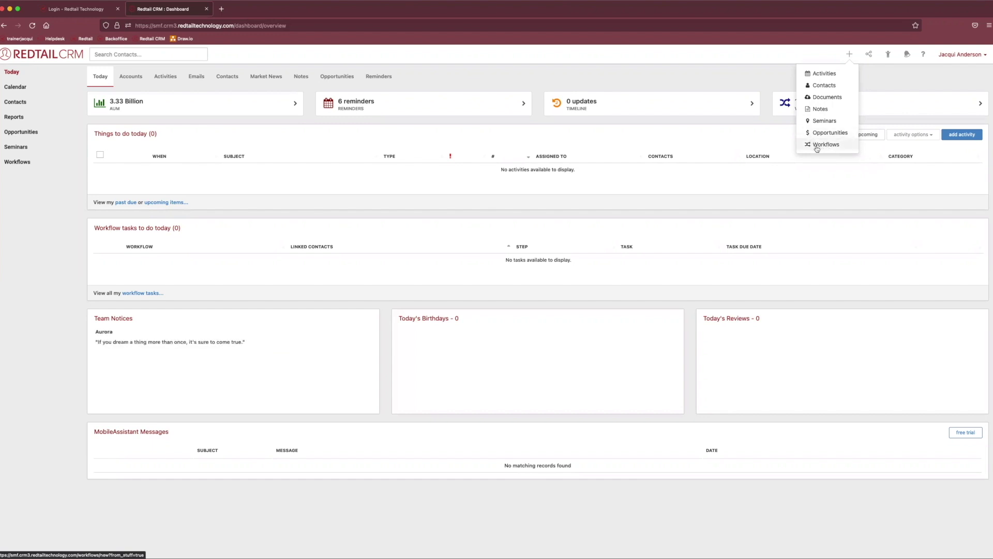
pyautogui.click(850, 56)
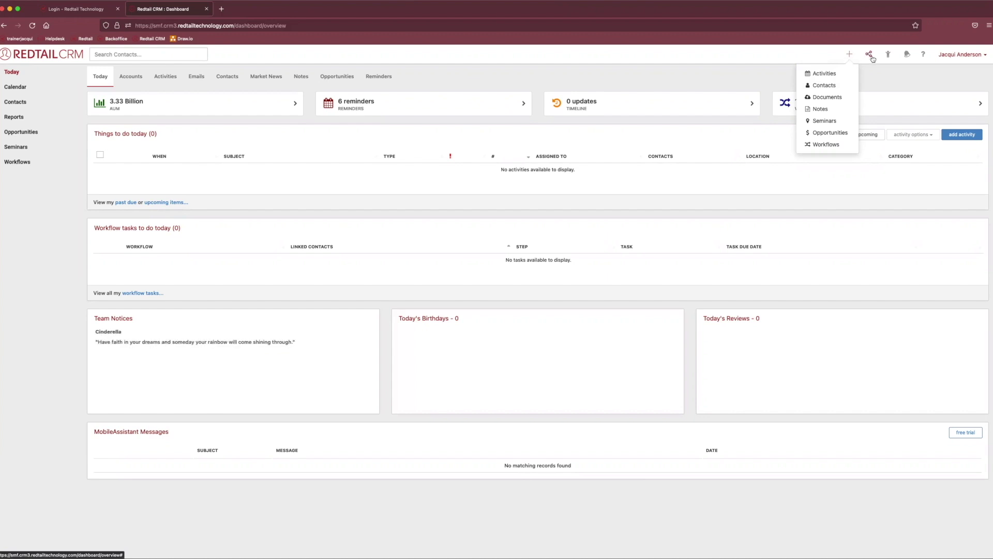
pyautogui.click(874, 57)
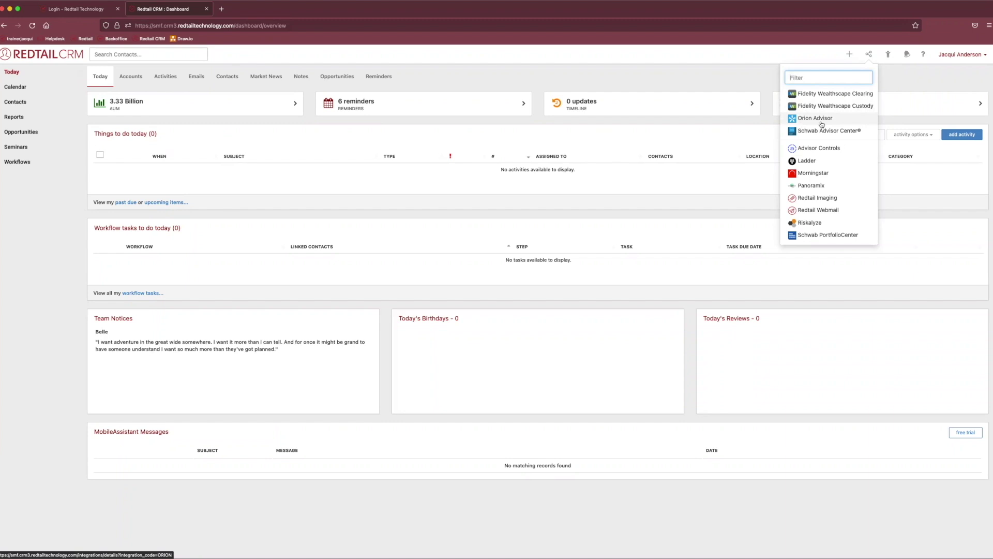
# Close and reopen the integrations list, then switch to recently viewed contacts.
pyautogui.click(888, 88)
pyautogui.click(868, 54)
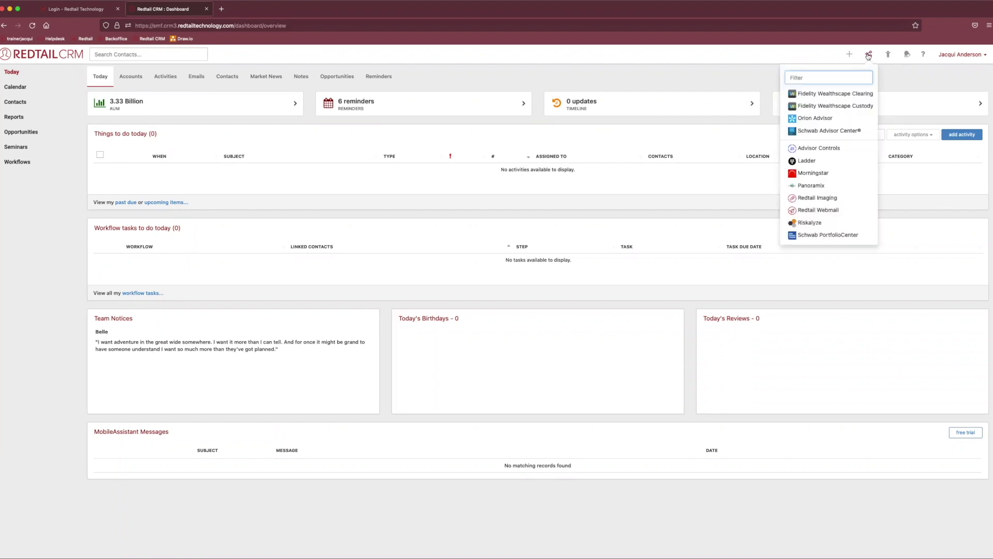
pyautogui.click(888, 56)
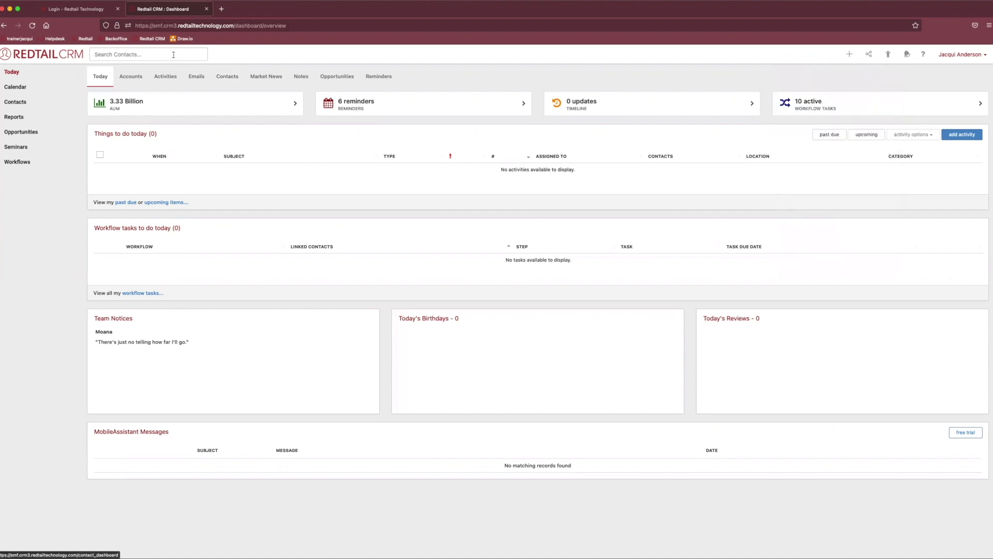
# Browse the recent contacts, QuickLists and Tag Groups lists, then check the notifications.
pyautogui.click(88, 80)
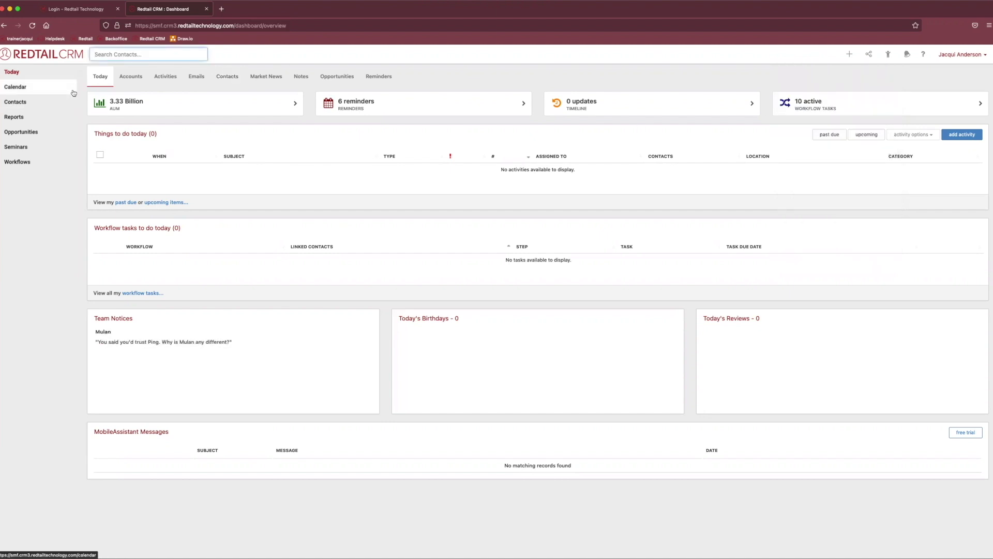
pyautogui.click(889, 55)
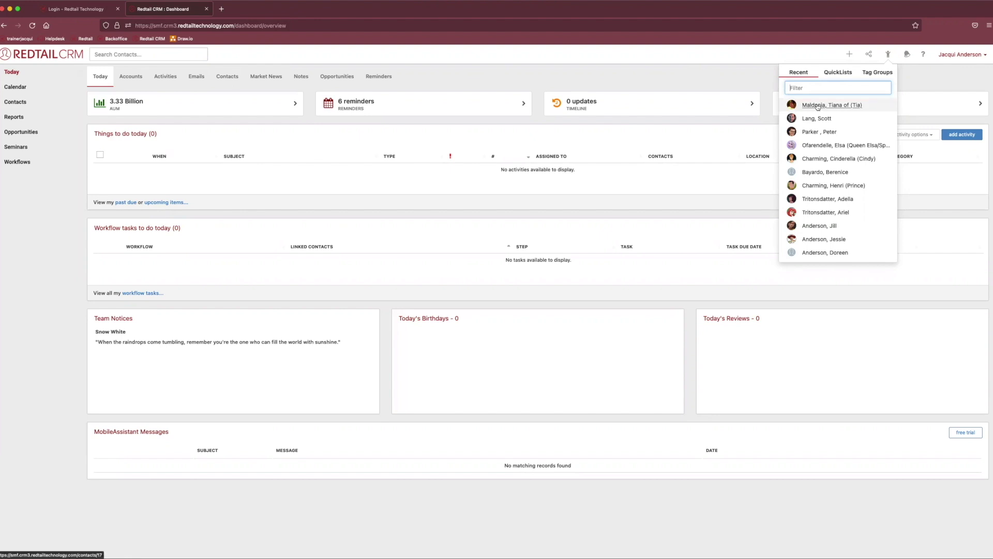
pyautogui.click(837, 74)
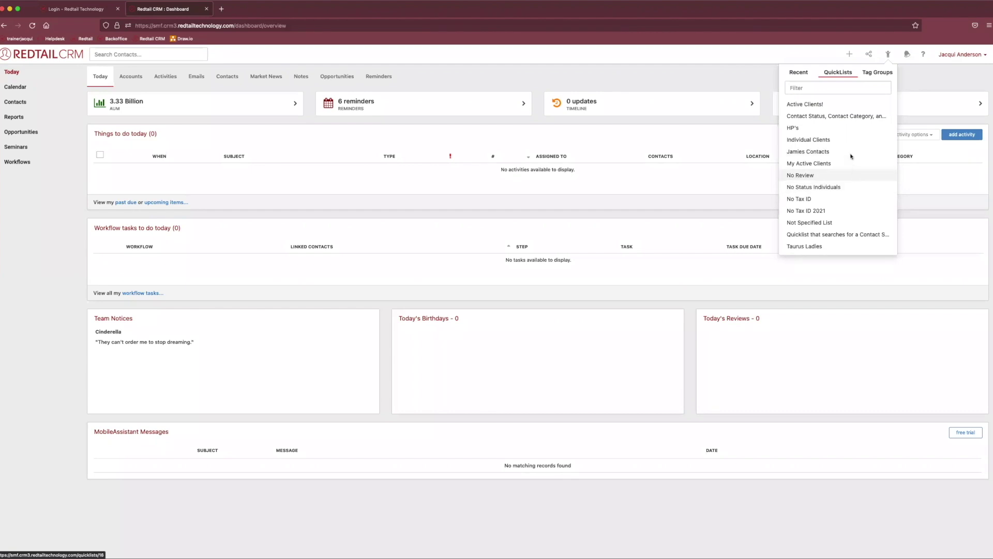
pyautogui.click(872, 74)
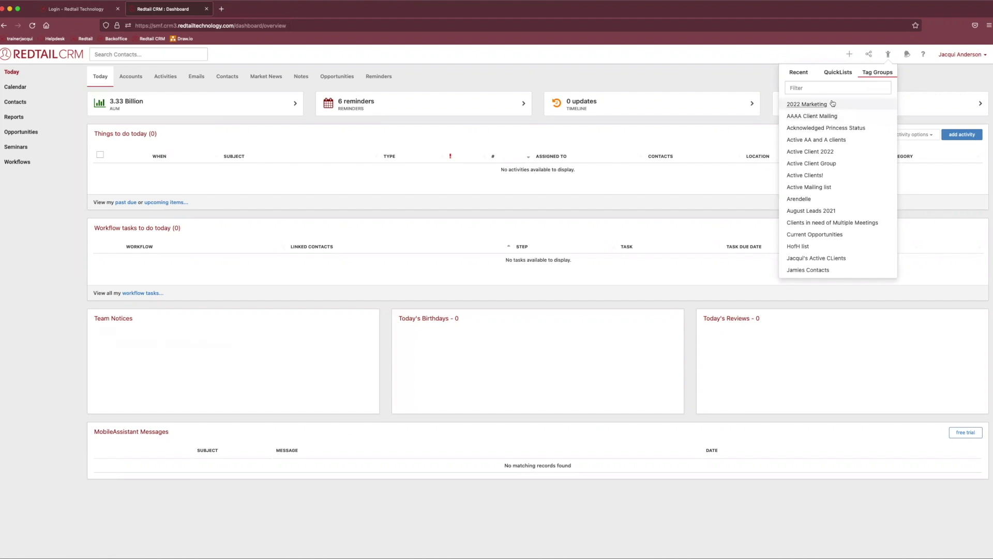
pyautogui.click(838, 72)
pyautogui.click(795, 77)
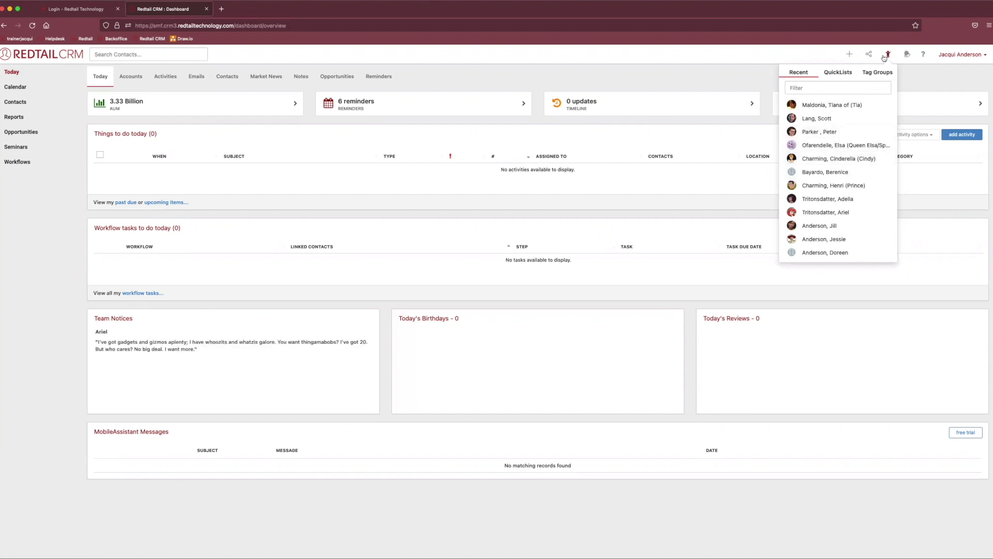
pyautogui.click(906, 55)
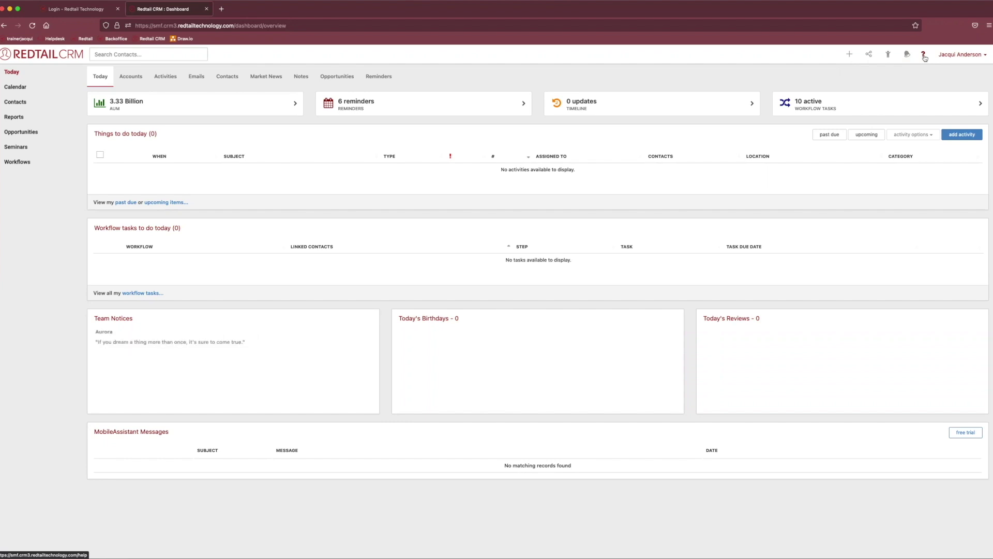
# Bring up the help options from the ? icon in the toolbar.
pyautogui.click(924, 57)
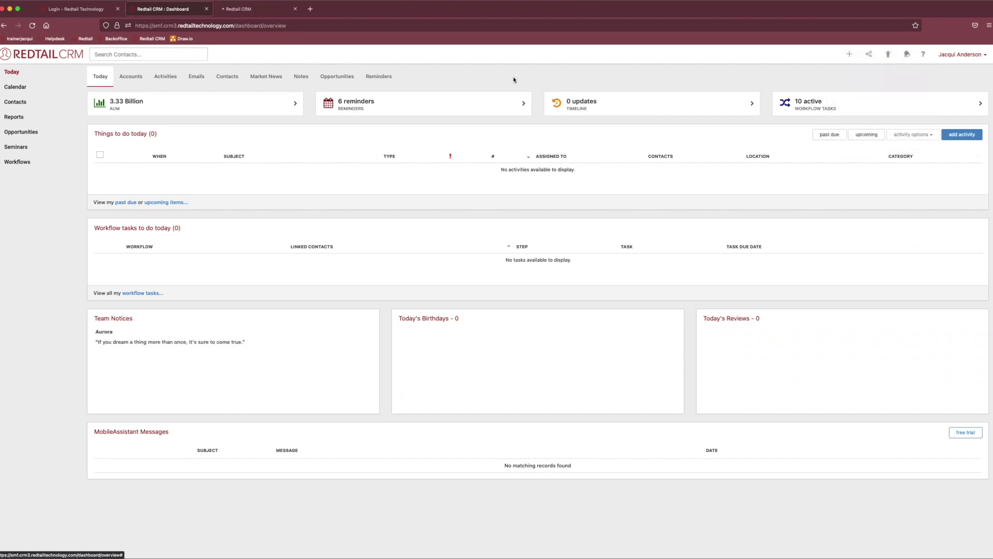
# In the help tab, open the Contact Us helpdesk page, then go back to the dashboard tab.
pyautogui.click(262, 12)
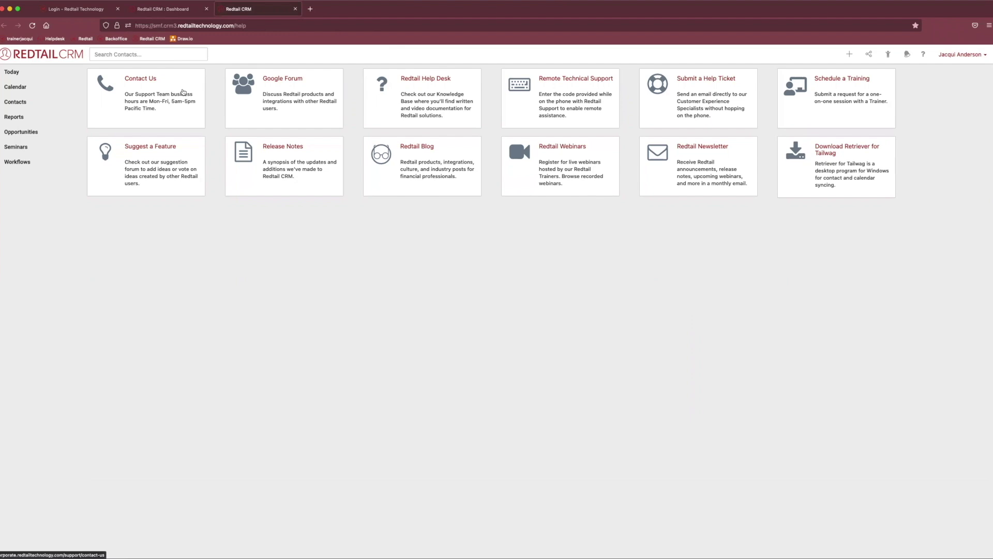
pyautogui.click(165, 104)
pyautogui.click(159, 10)
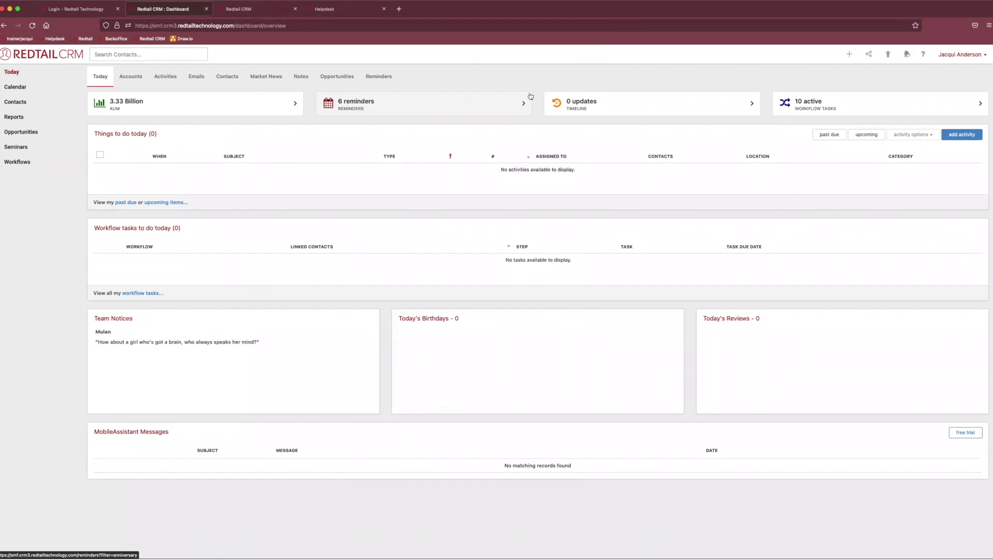
# Go to Manage Your Account from the account menu and find the Admins Only section.
pyautogui.click(963, 56)
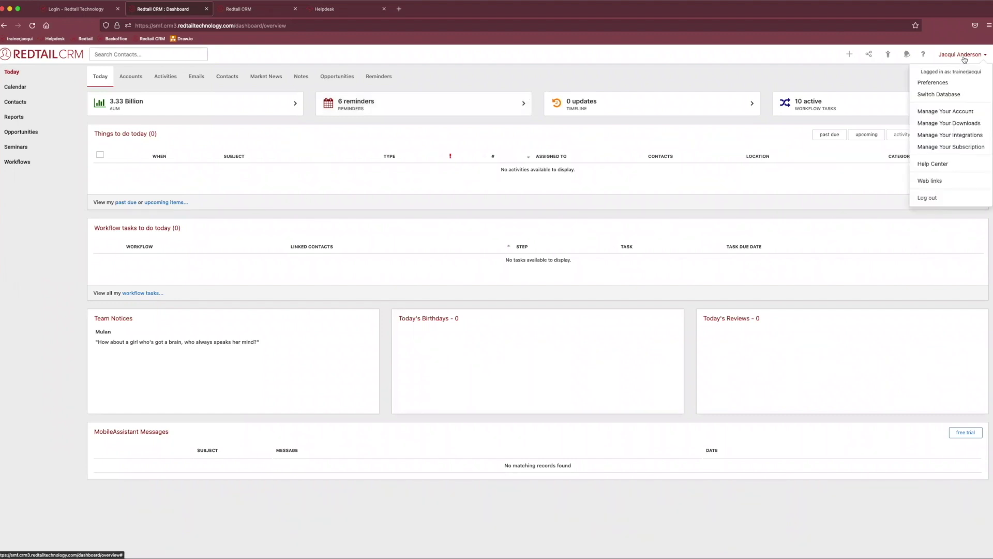
pyautogui.click(937, 117)
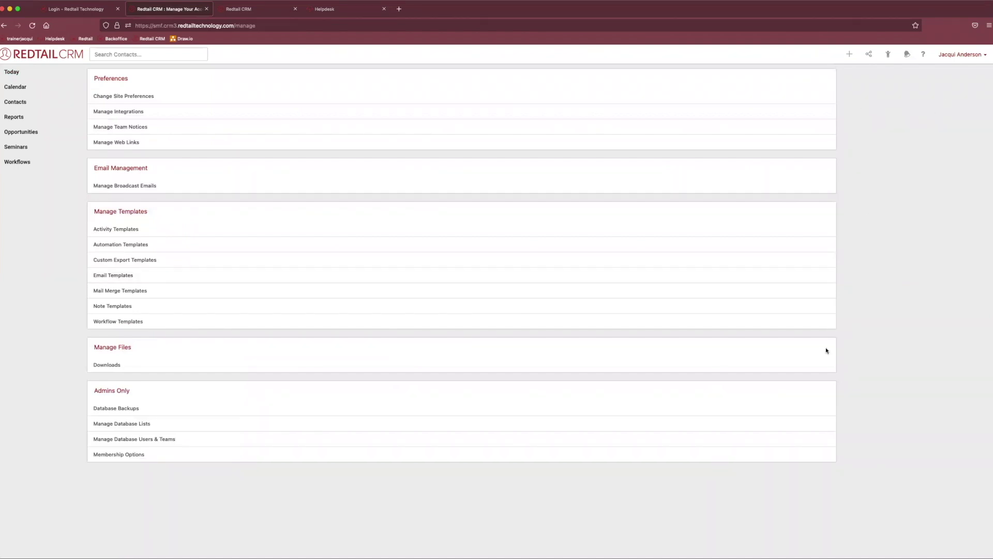
pyautogui.tripleClick(110, 389)
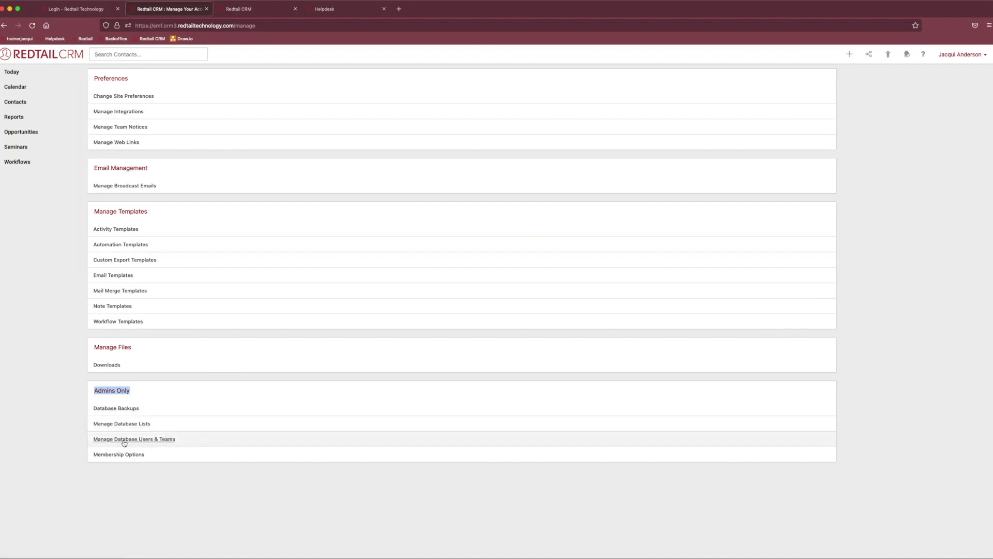
# Open User Management for database users and teams, then choose New User.
pyautogui.click(152, 442)
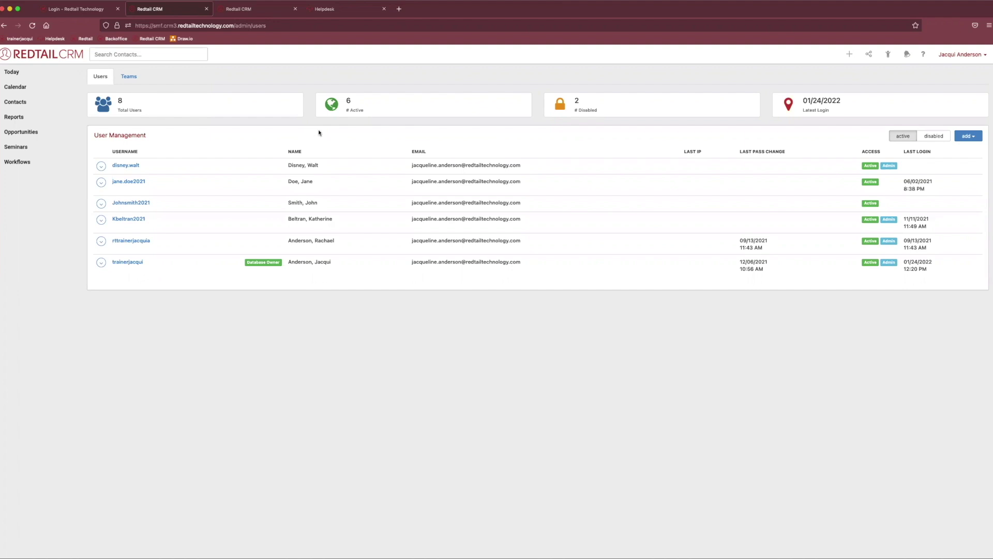
pyautogui.click(976, 137)
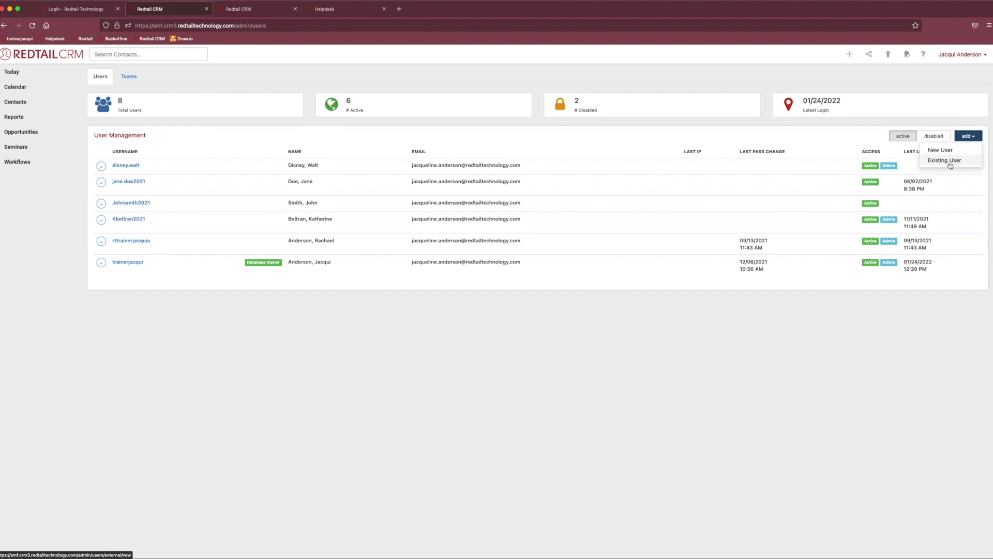
pyautogui.click(942, 151)
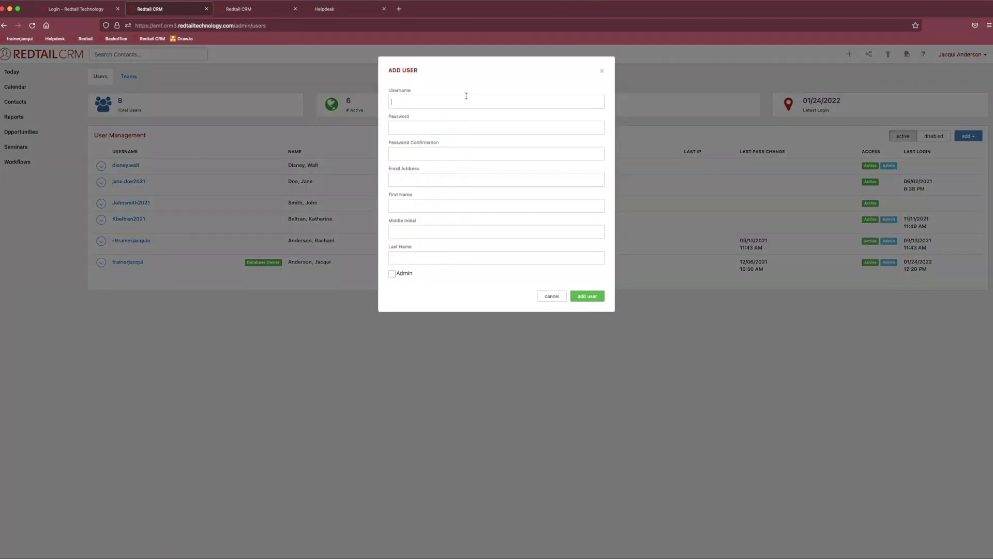
# Enter the new user's username and paste the password into both password fields.
pyautogui.click(466, 101)
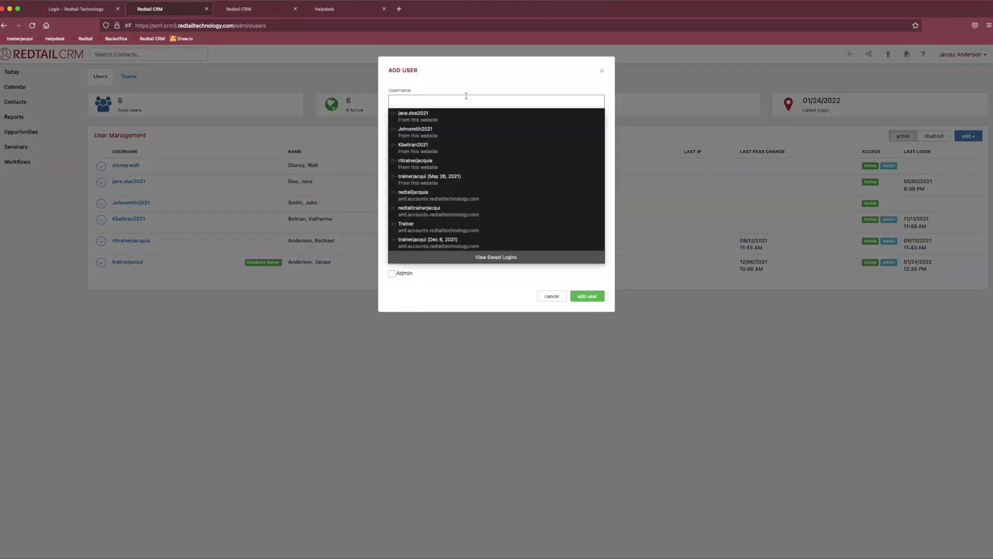
pyautogui.click(466, 96)
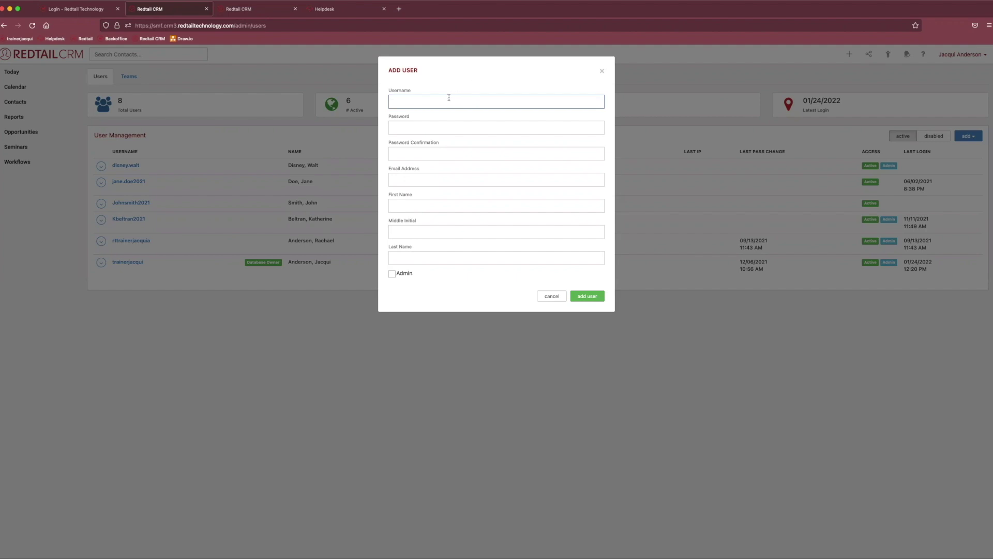
pyautogui.write('red')
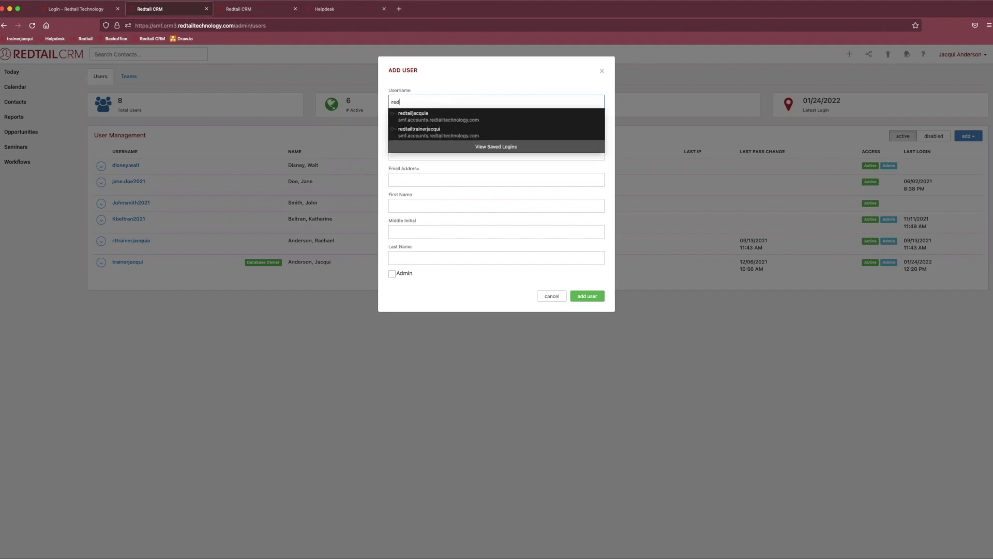
pyautogui.write('ta')
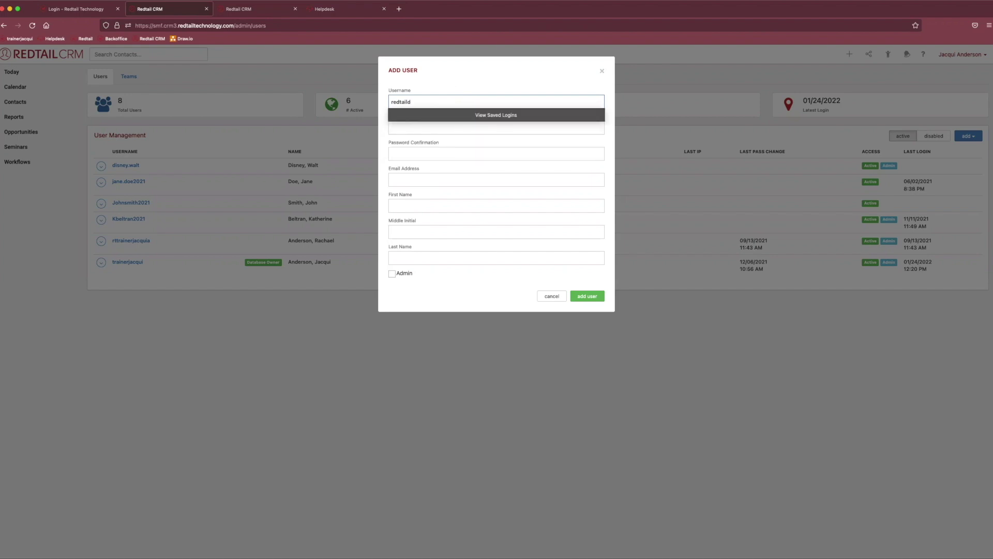
pyautogui.write('ilFAN2022')
pyautogui.click(432, 127)
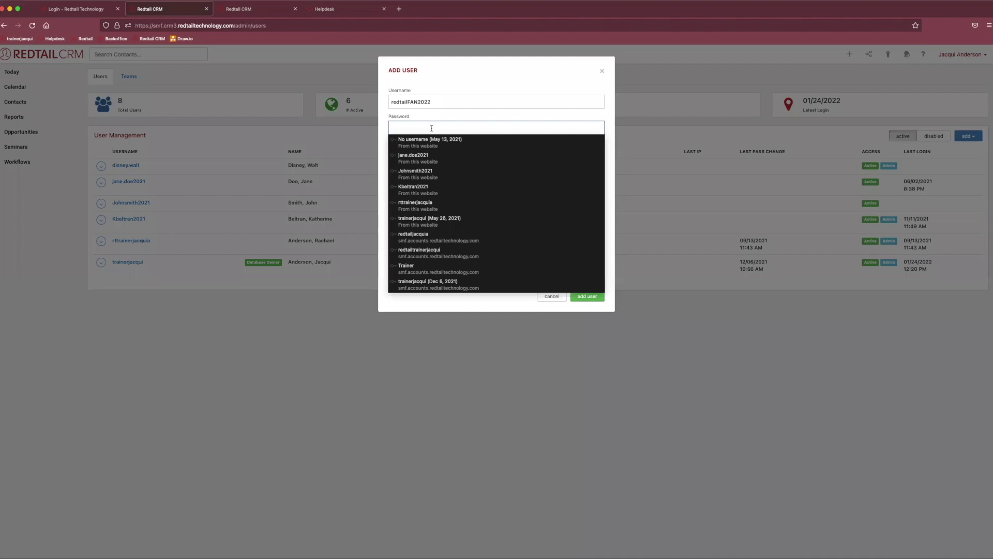
pyautogui.press('super+v')
pyautogui.click(437, 150)
pyautogui.press('super+v')
pyautogui.click(437, 181)
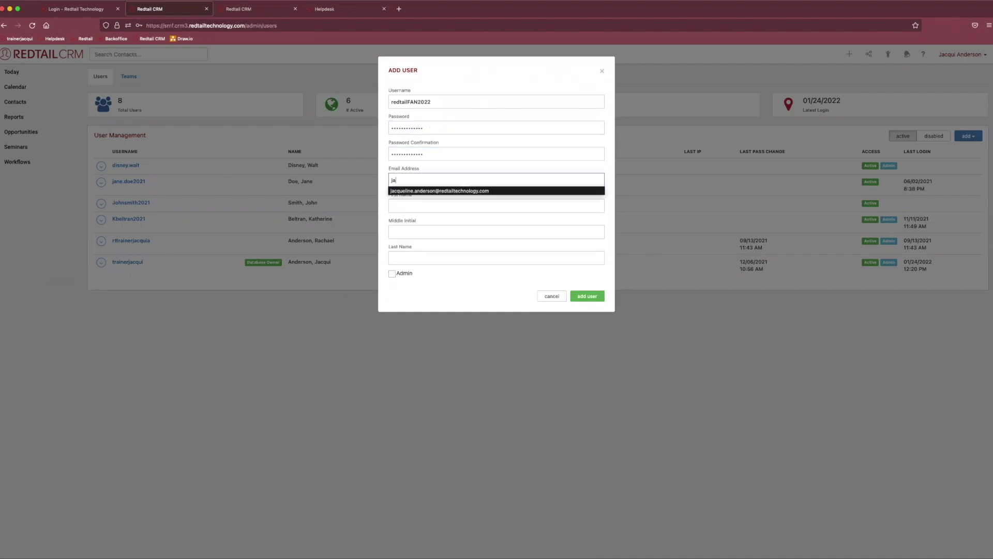
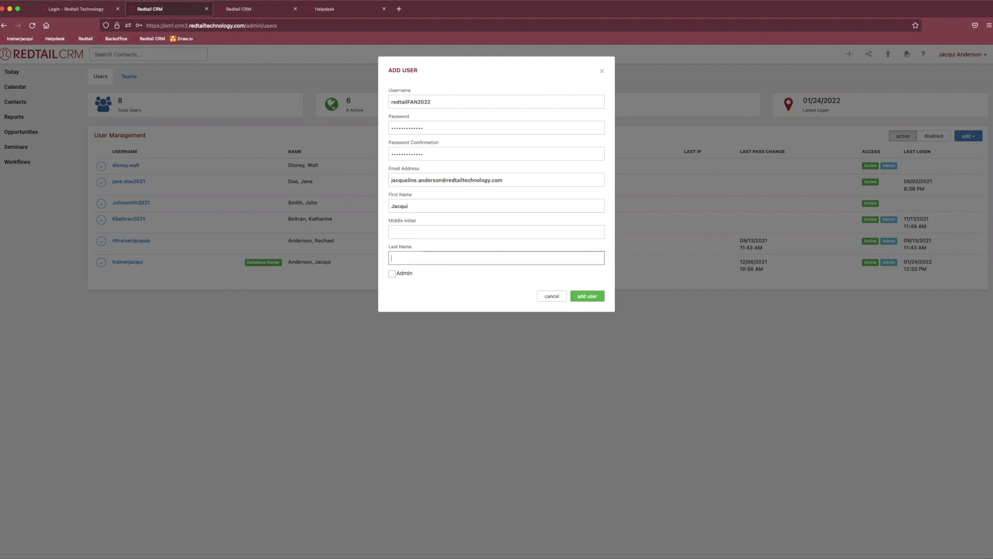
# Fill in the user's name details, leave Admin unchecked, and submit without saving the browser login.
pyautogui.moveTo(397, 274); pyautogui.dragTo(412, 276)
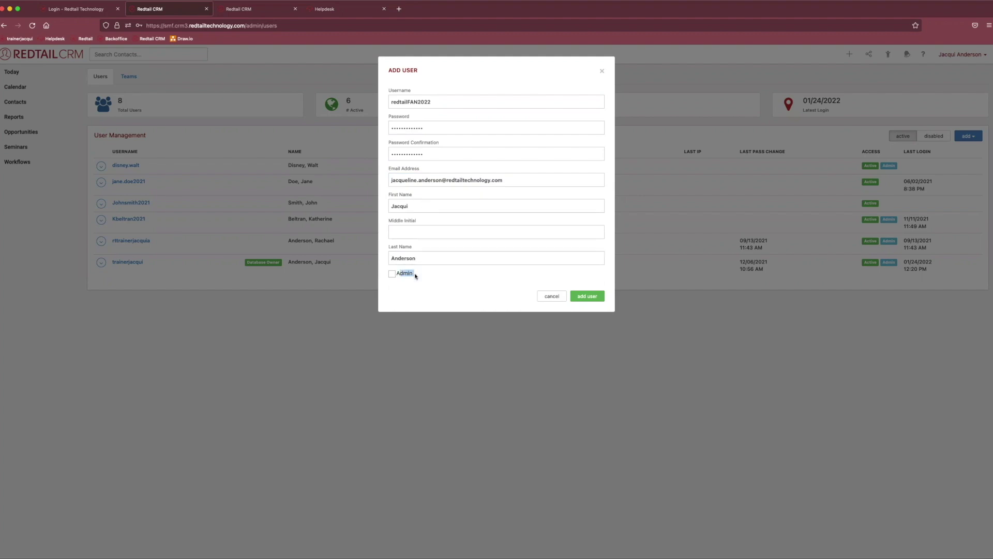
pyautogui.click(388, 278)
pyautogui.press('space')
pyautogui.click(587, 296)
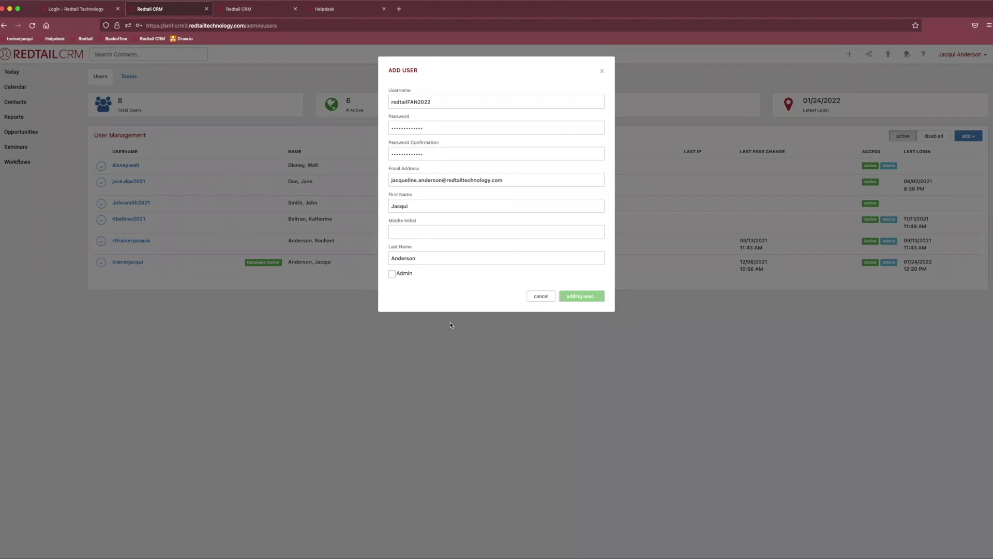
pyautogui.click(268, 130)
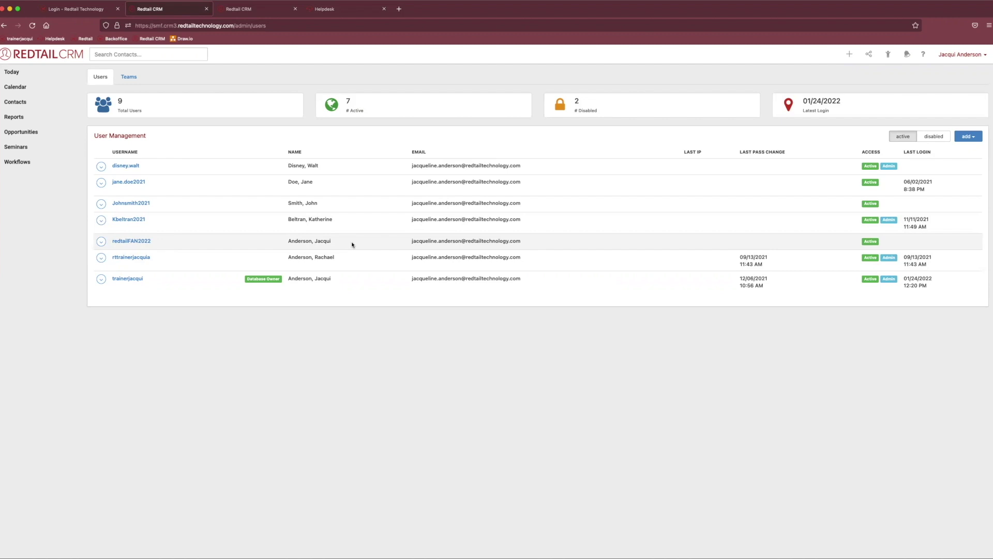
# Open Edit User Info from the new user's row actions.
pyautogui.click(102, 243)
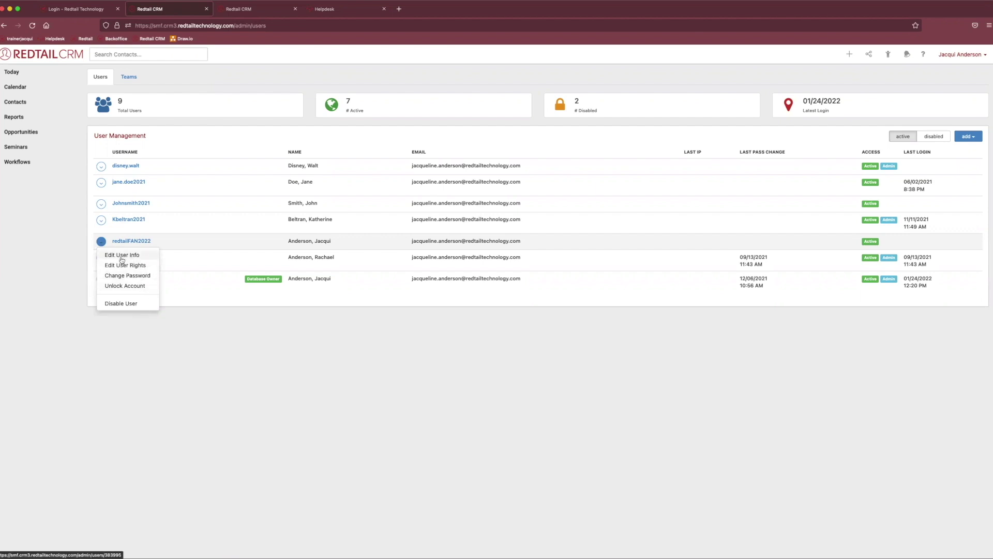
pyautogui.click(124, 256)
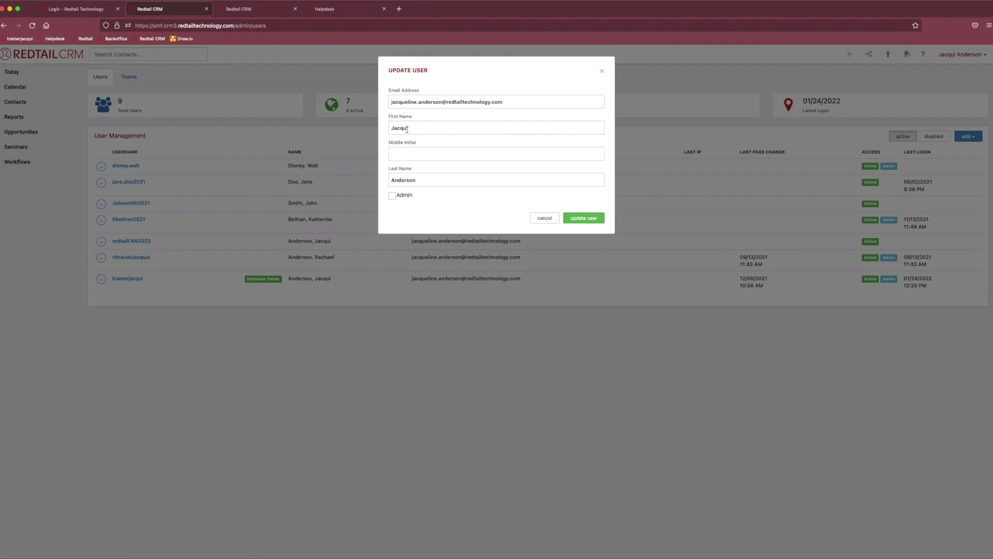
# Complete the new user's shortened first name, tick Admin, and save the user details.
pyautogui.click(424, 128)
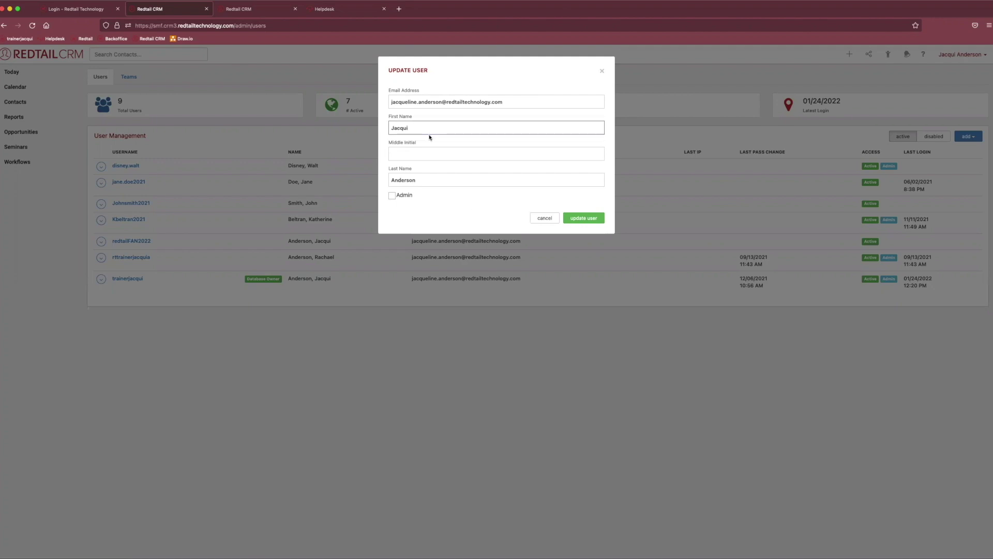
pyautogui.press('BackSpace')
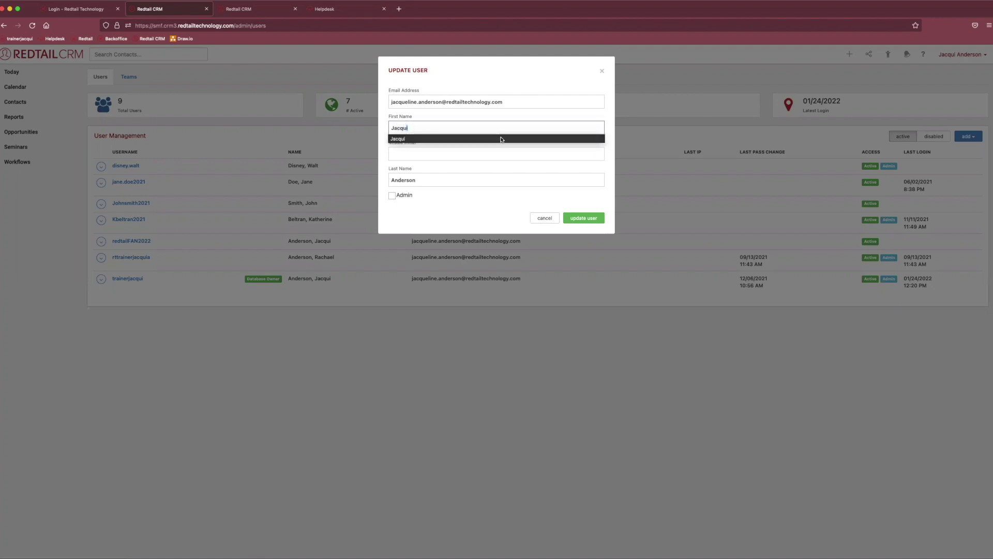
pyautogui.write('eline')
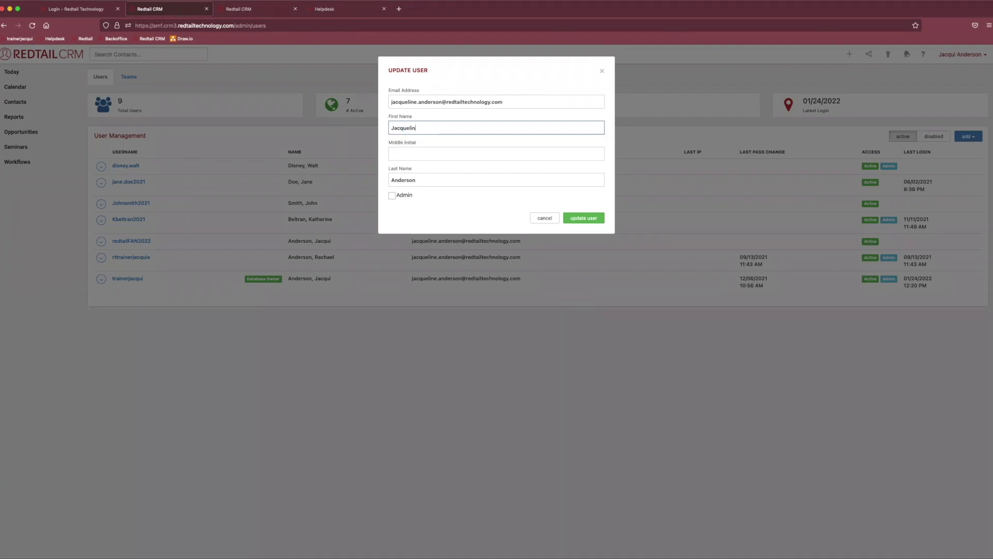
pyautogui.click(392, 196)
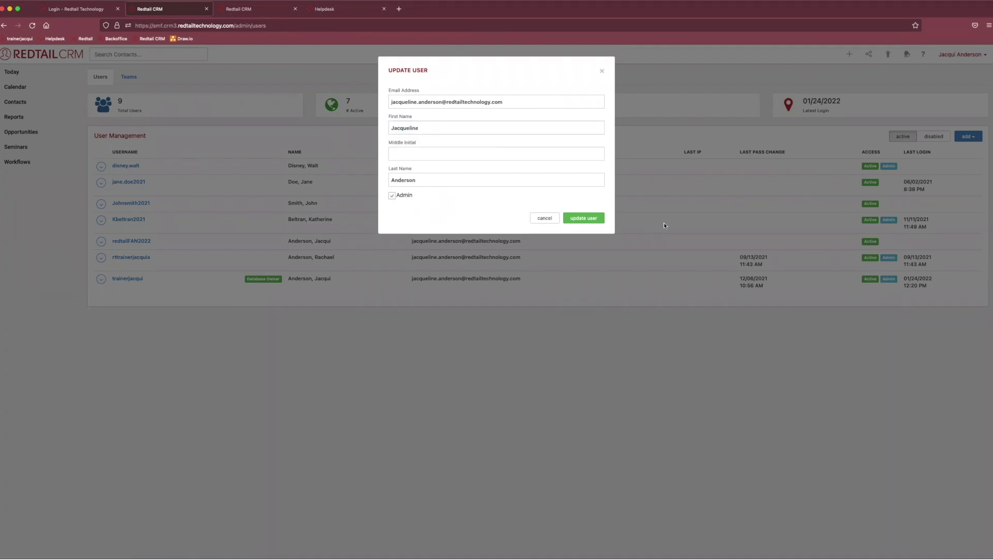
pyautogui.click(584, 218)
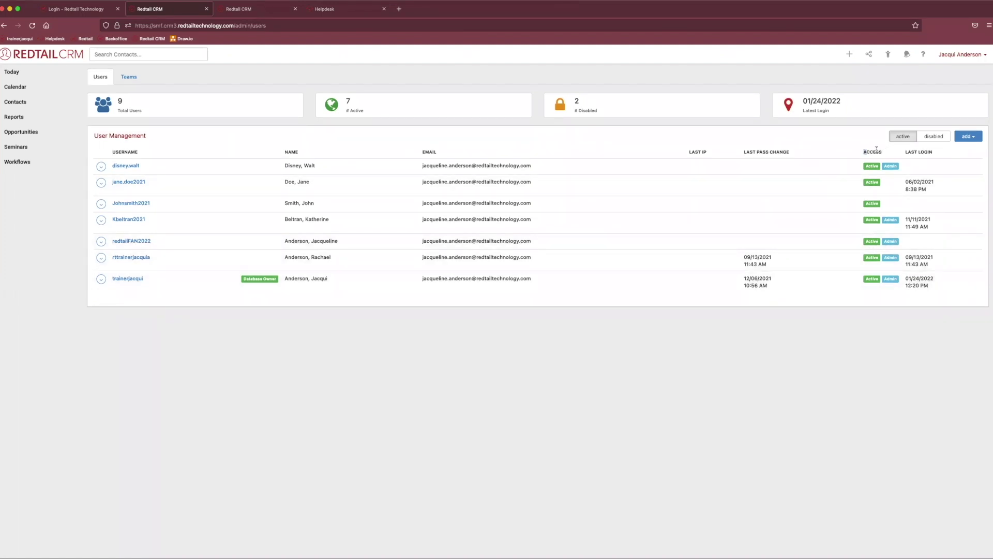
pyautogui.moveTo(863, 151); pyautogui.dragTo(886, 152)
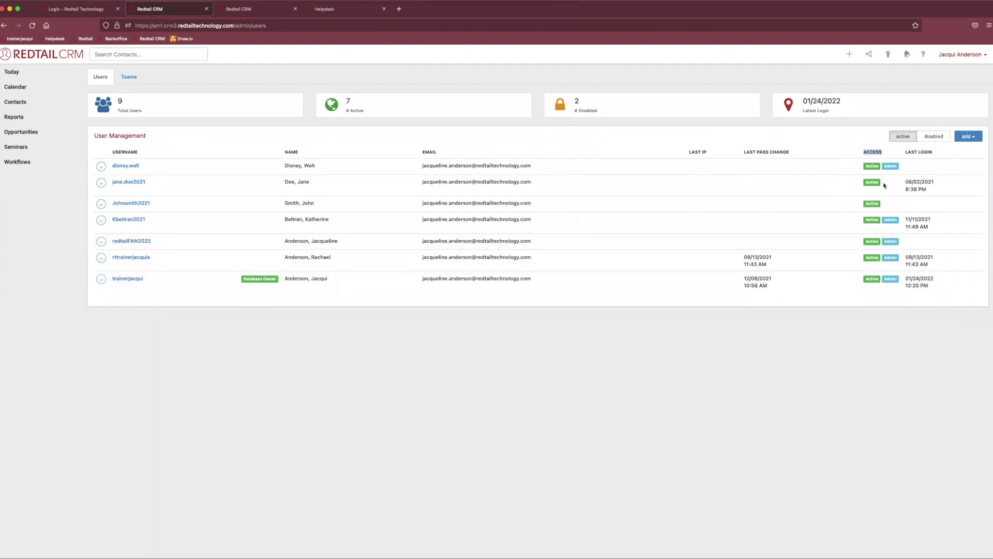
pyautogui.click(863, 245)
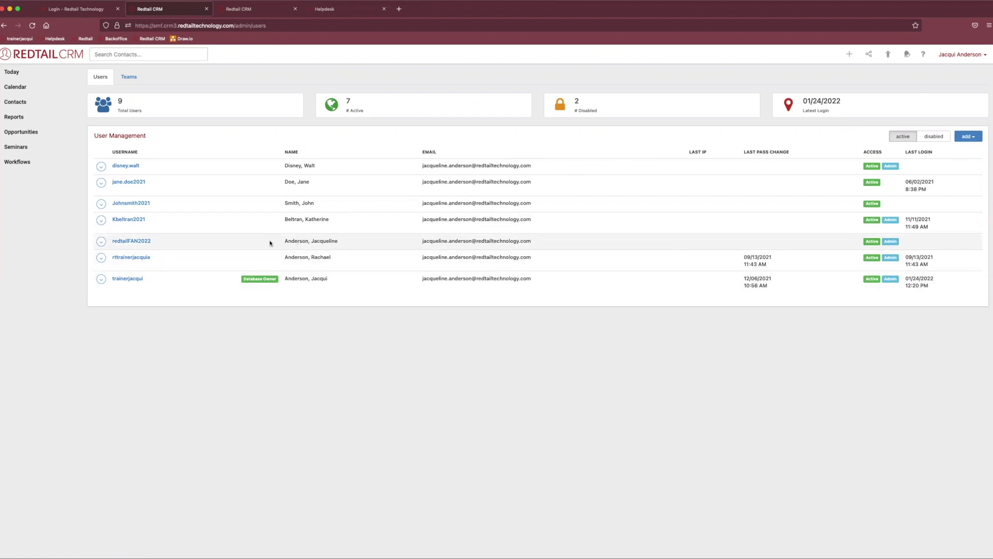
# Uncheck change servicing advisor, change writing advisor, combine records, delete contacts and delete notes, then save the rights.
pyautogui.click(101, 242)
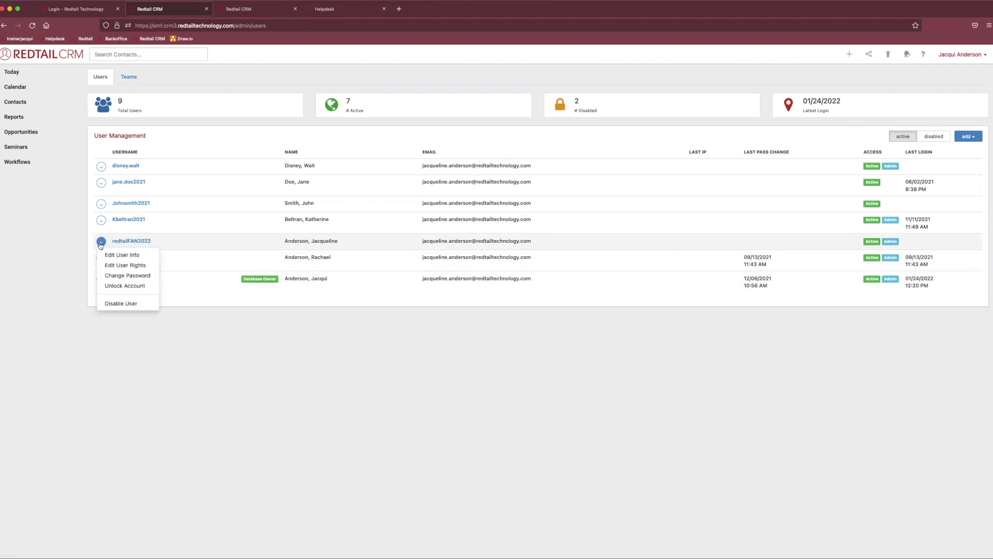
pyautogui.click(139, 265)
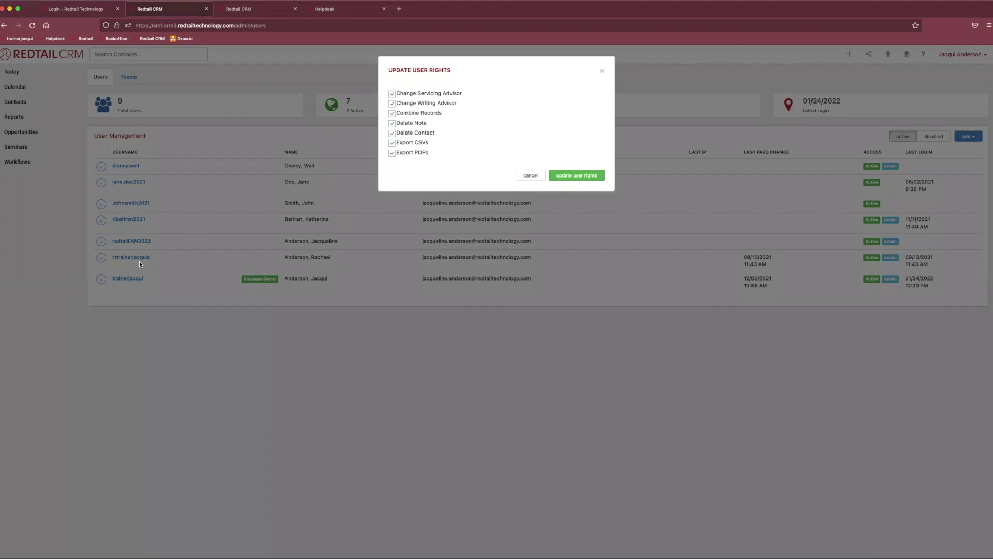
pyautogui.click(392, 94)
pyautogui.click(392, 103)
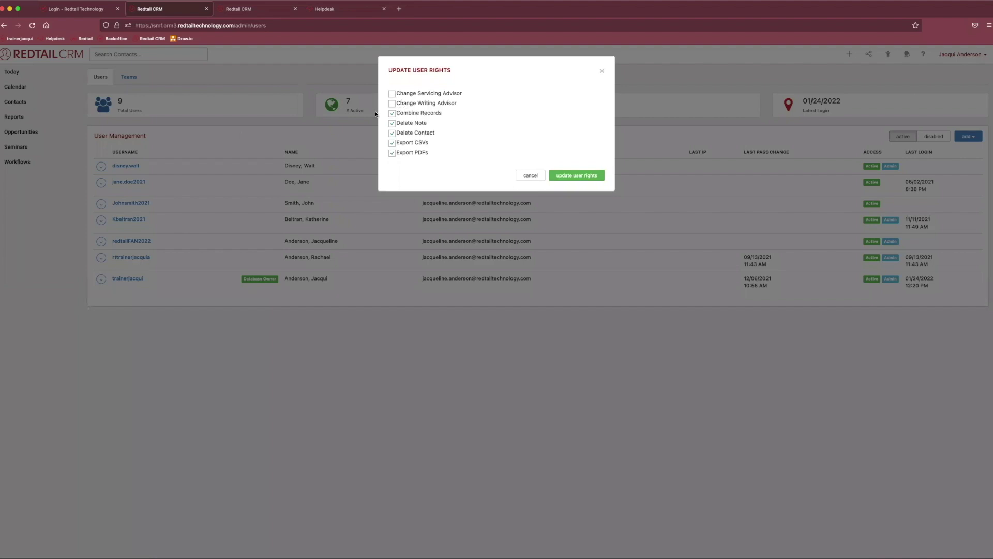
pyautogui.click(425, 115)
pyautogui.click(398, 135)
pyautogui.click(390, 124)
pyautogui.click(593, 176)
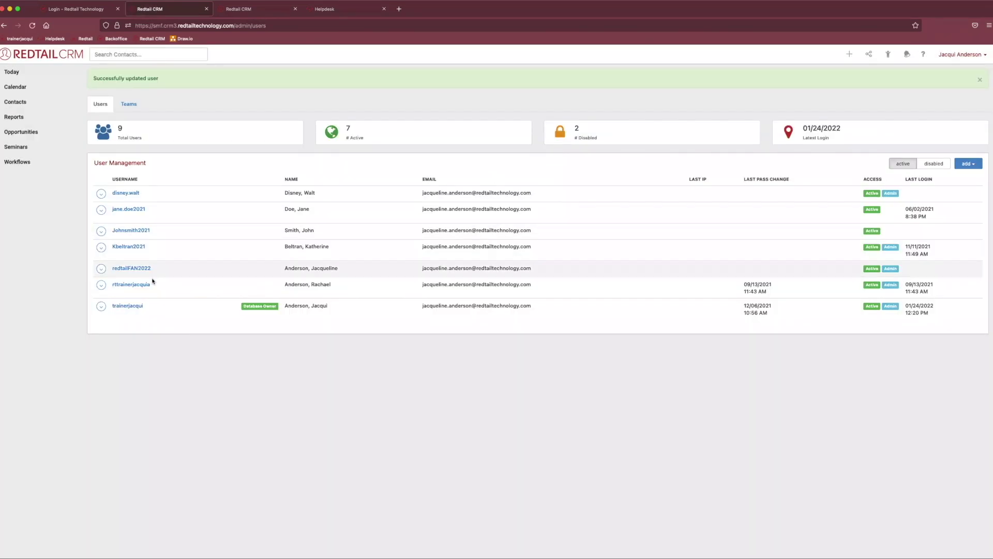
pyautogui.click(101, 269)
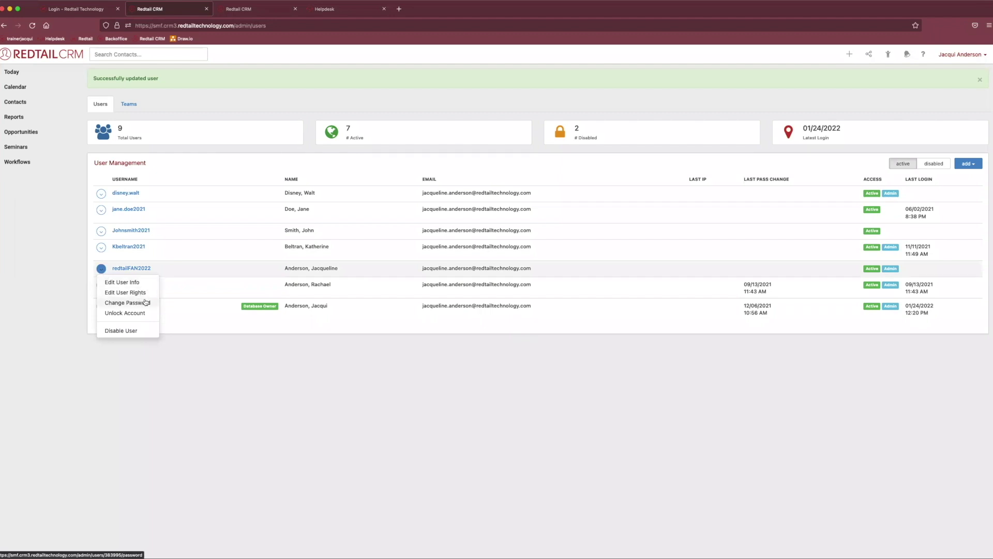
# Try saving the user's password change with New Password blank, then close the rejected dialog.
pyautogui.click(141, 305)
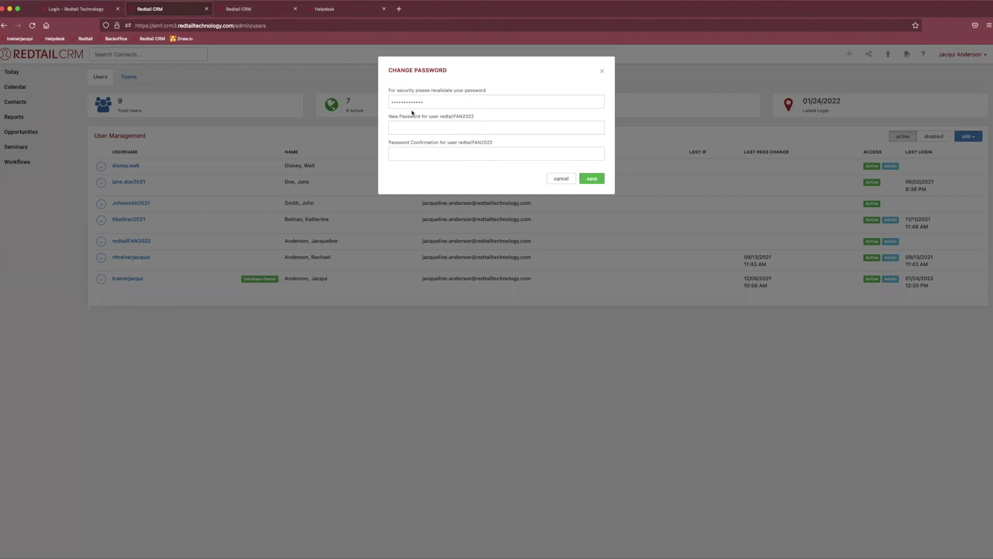
pyautogui.moveTo(425, 102); pyautogui.dragTo(371, 97)
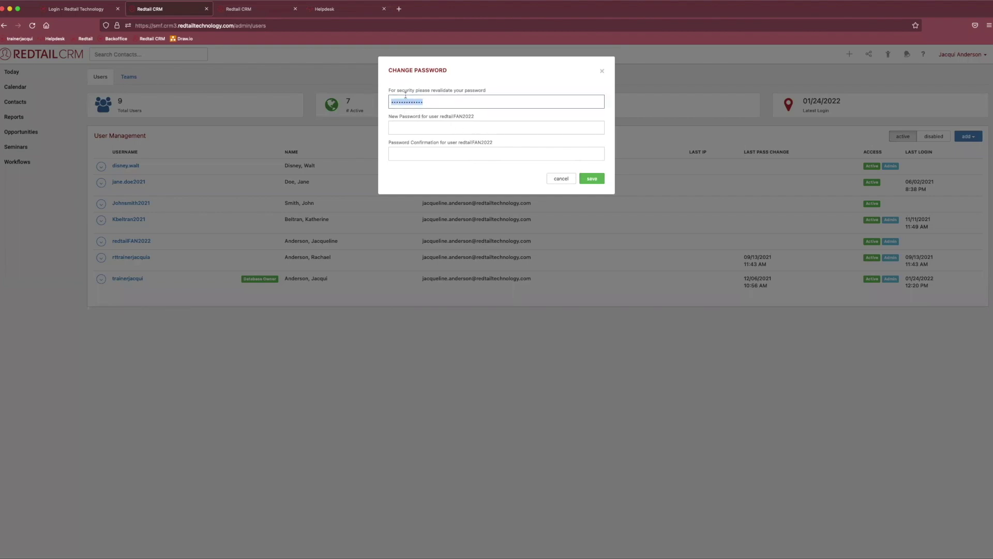
pyautogui.click(414, 128)
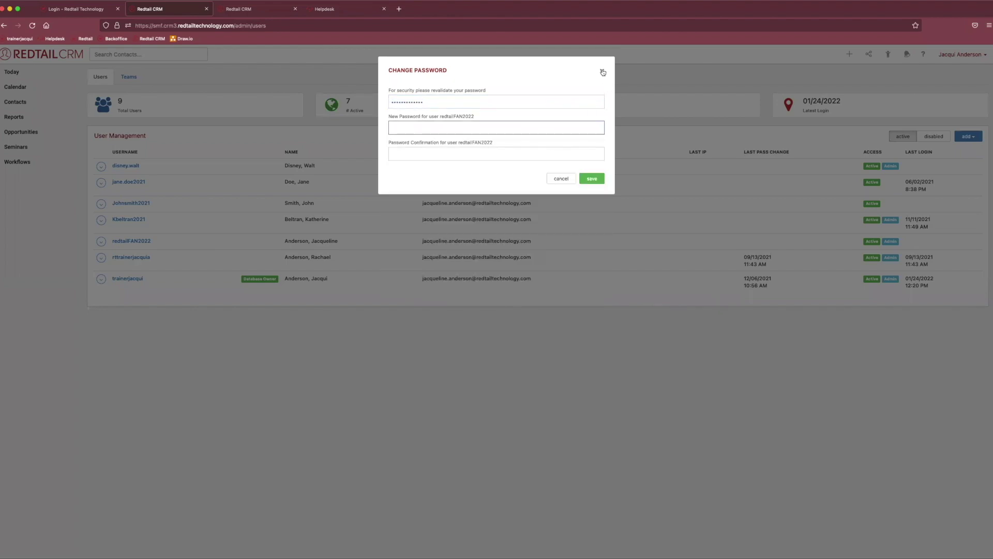
pyautogui.click(591, 178)
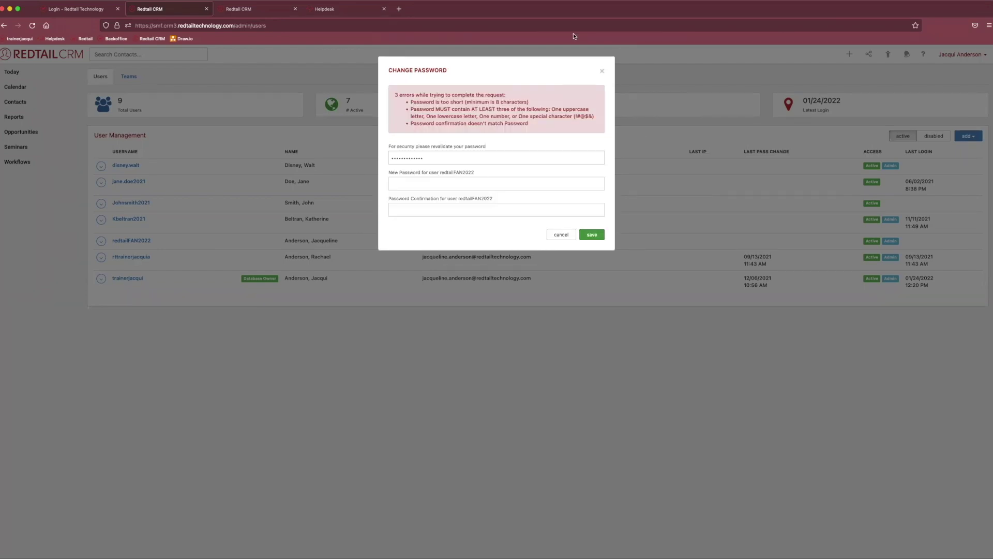
pyautogui.click(601, 69)
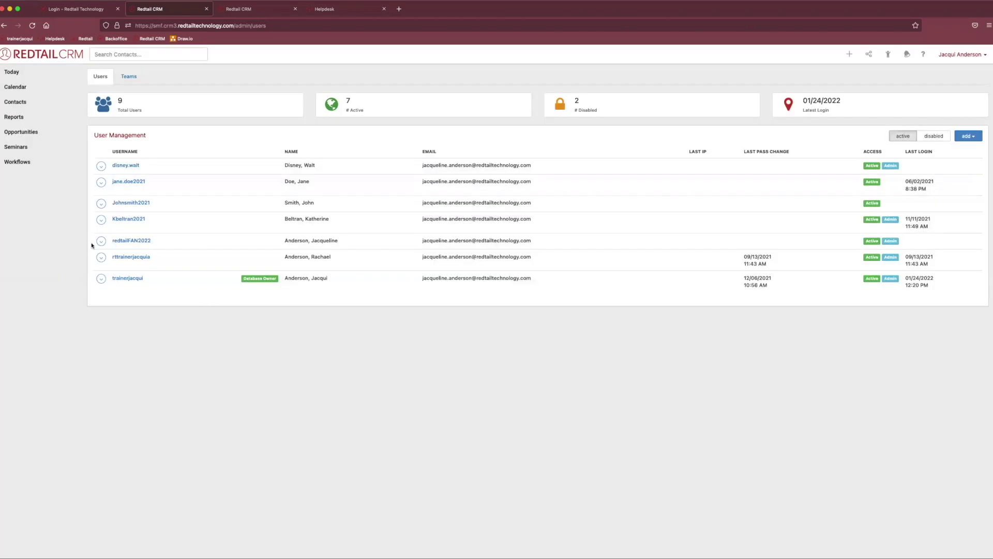
# Open the fifth user's row menu, close it, and open it again.
pyautogui.click(100, 242)
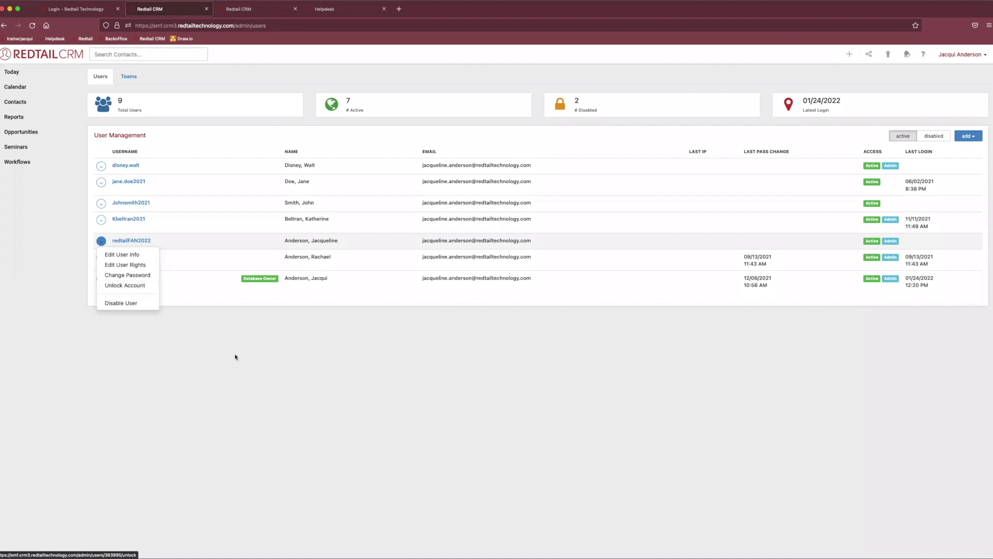
pyautogui.click(89, 331)
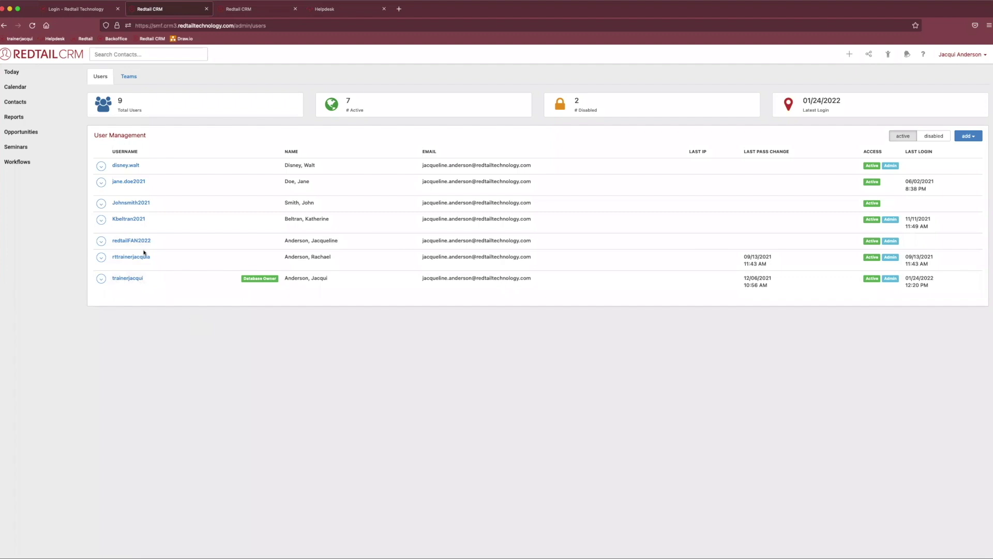
pyautogui.click(102, 241)
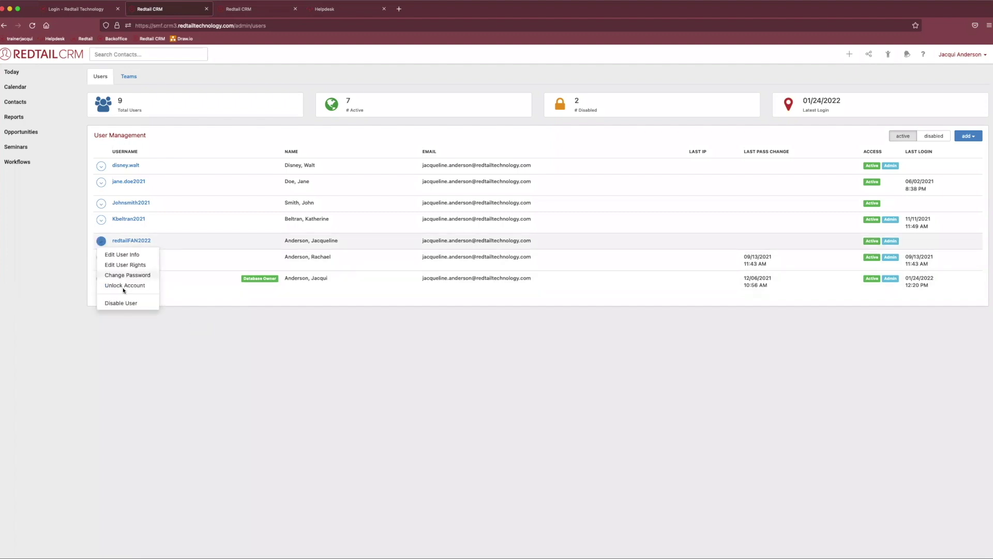
# Choose Disable User for the fifth user and confirm it in the warning dialog.
pyautogui.click(144, 305)
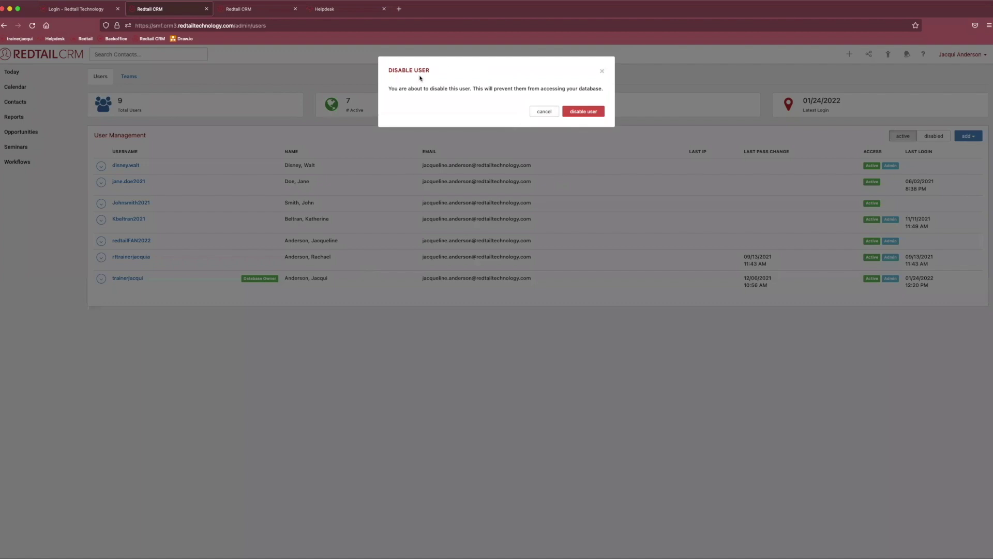
pyautogui.moveTo(399, 87); pyautogui.dragTo(609, 91)
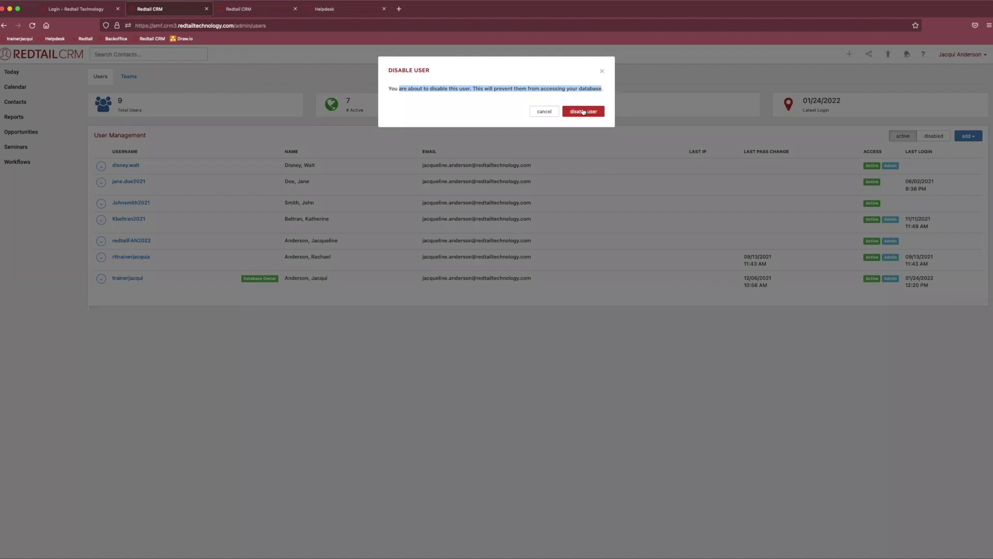
pyautogui.click(581, 111)
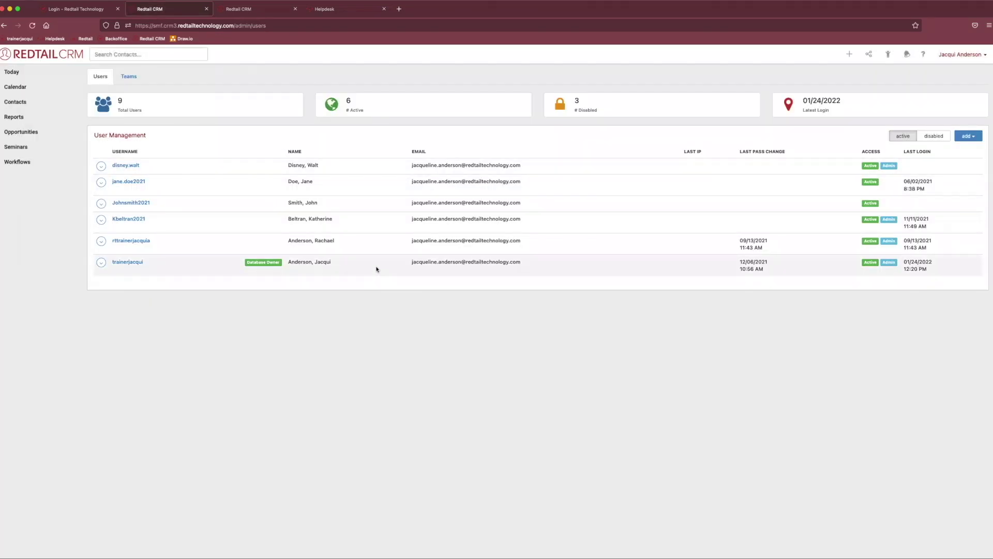
pyautogui.doubleClick(863, 152)
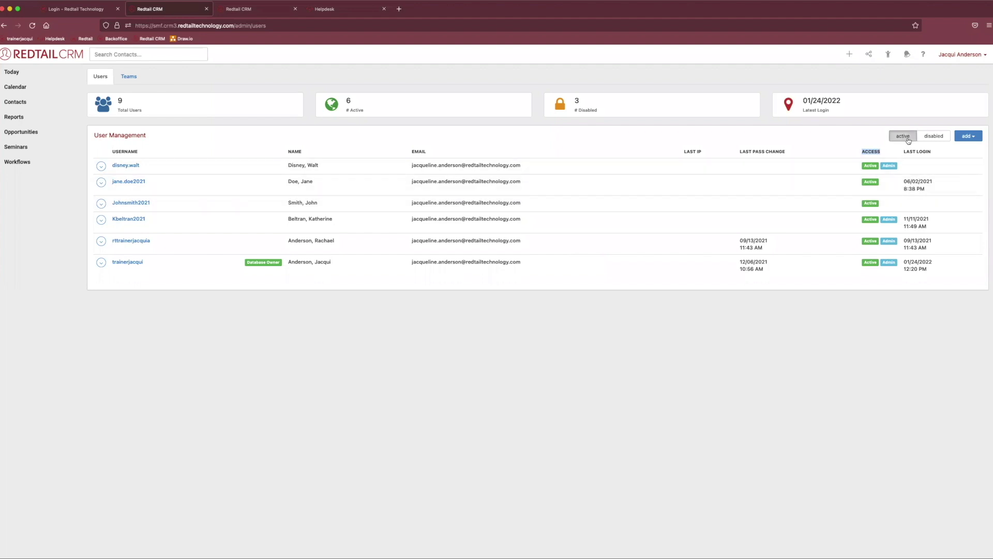
pyautogui.click(933, 136)
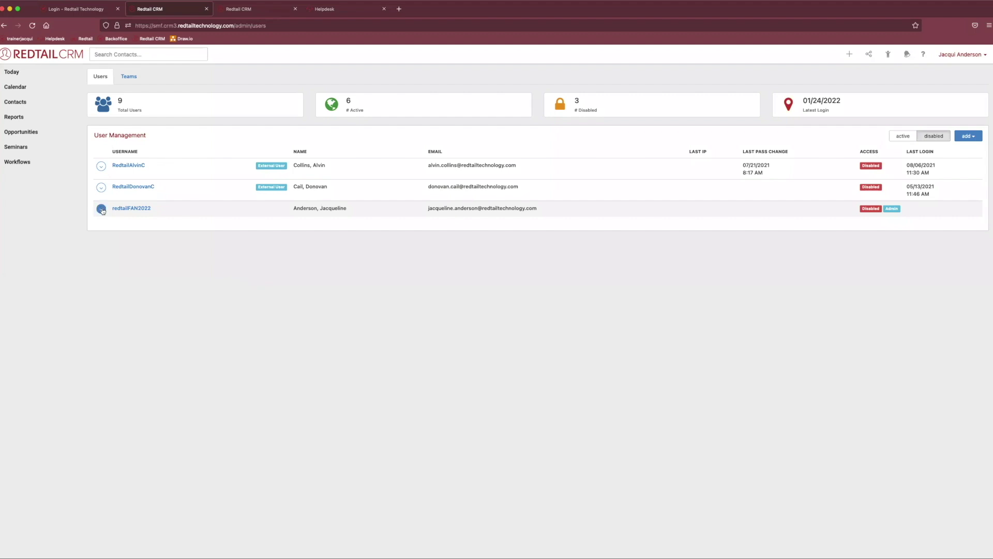
# Open a disabled user's account actions and close them without changes.
pyautogui.click(102, 210)
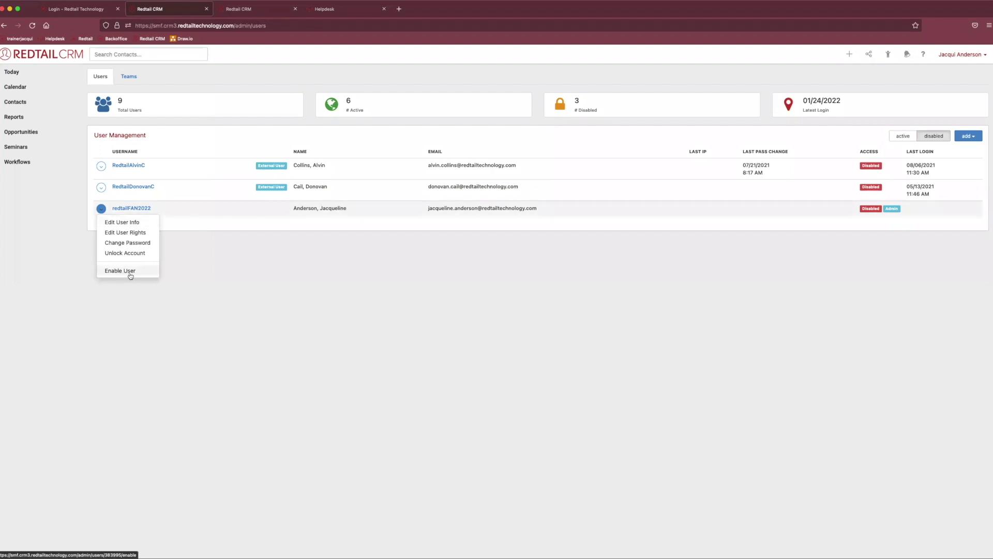
pyautogui.click(75, 330)
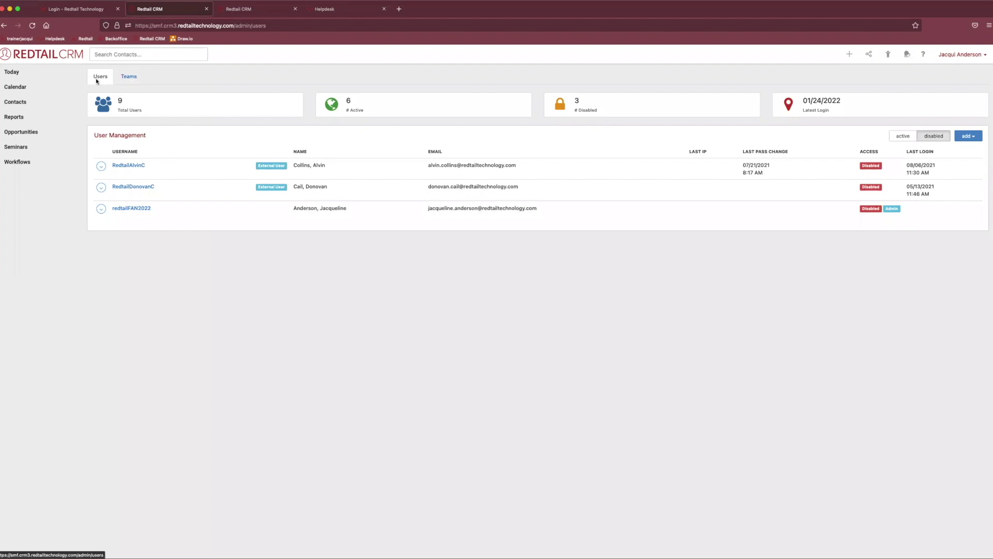
# On the Teams page, add a team named 'Compliance Team', correcting a mistyped name first.
pyautogui.click(132, 79)
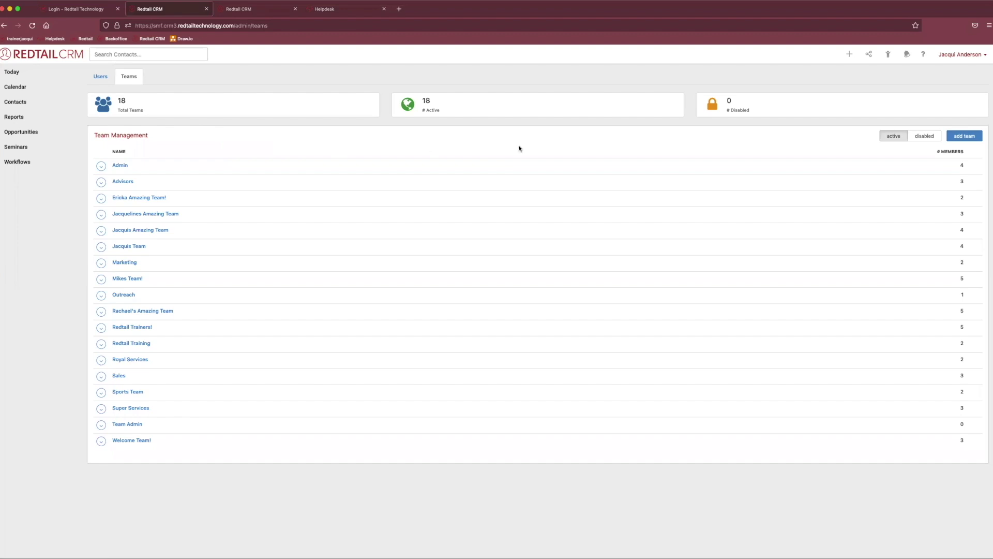
pyautogui.click(966, 136)
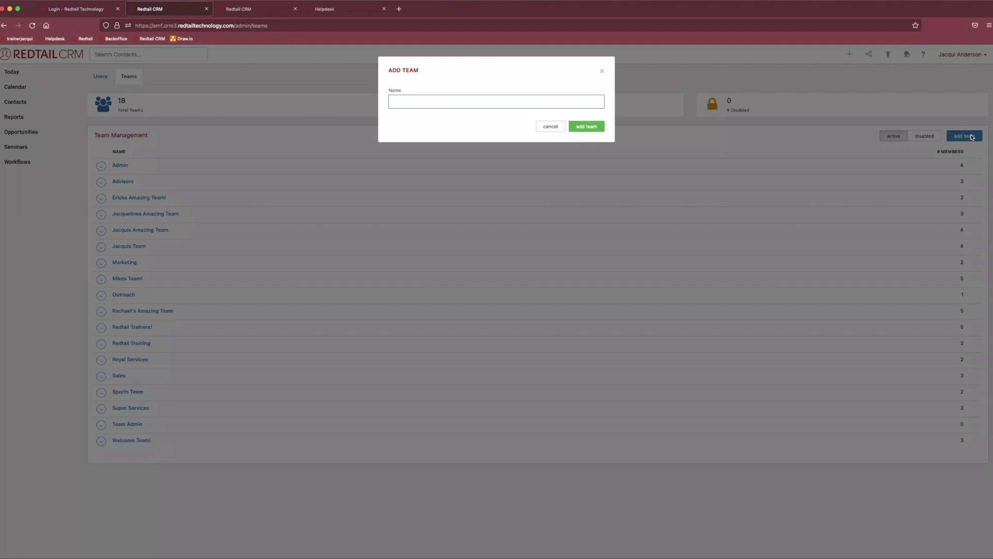
pyautogui.write('Admin')
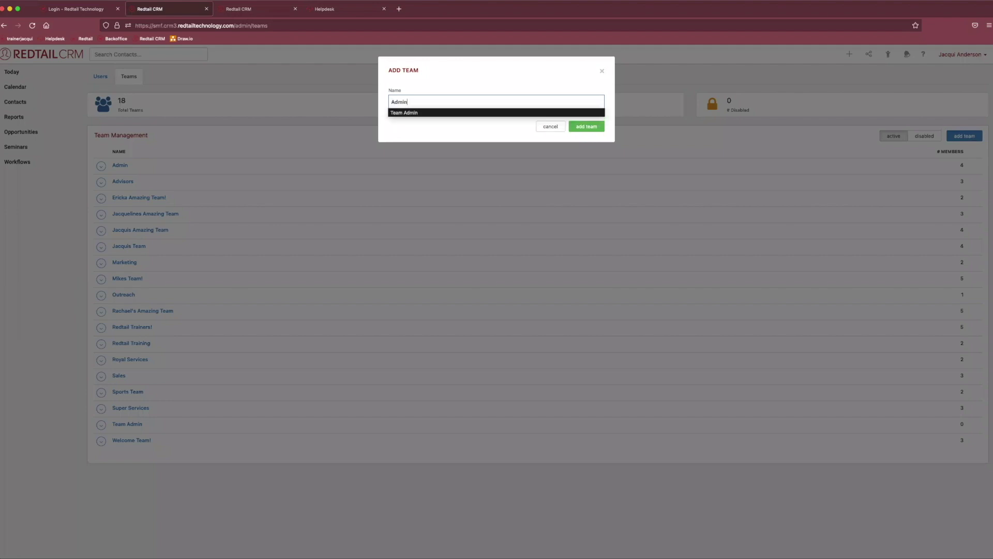
pyautogui.press('BackSpace')
pyautogui.press('BackSpace')
pyautogui.press('BackSpace')
pyautogui.press('BackSpace')
pyautogui.press('BackSpace')
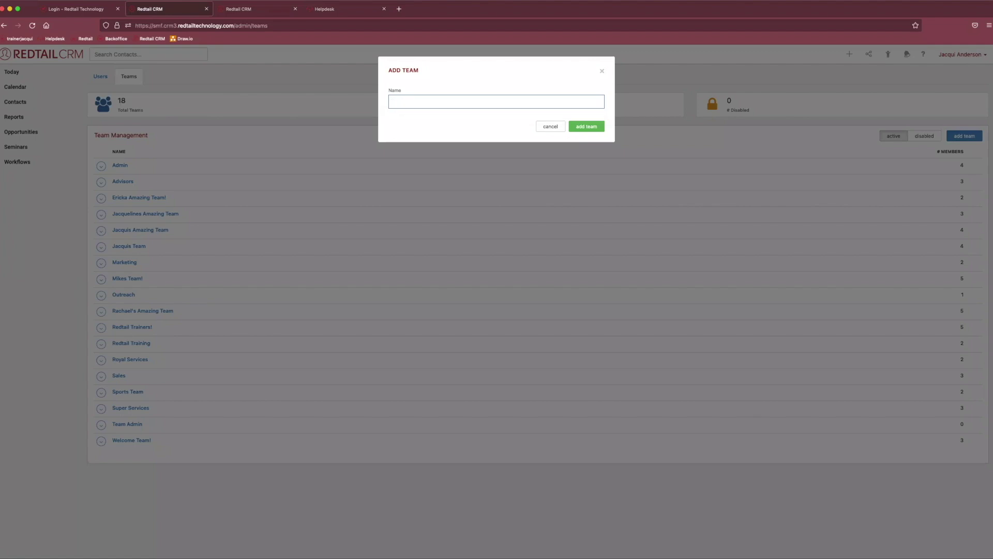
pyautogui.write('Compliance Team')
pyautogui.click(589, 128)
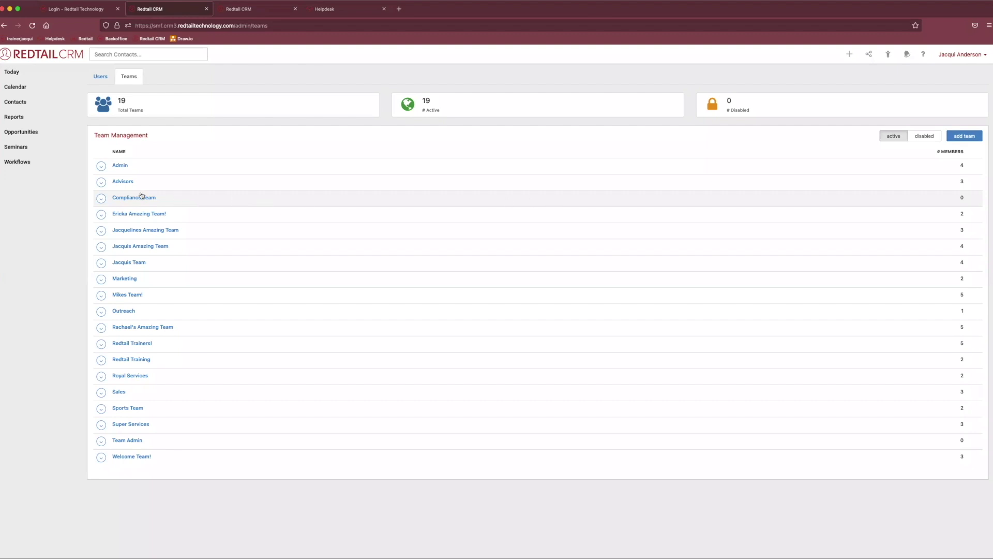
pyautogui.click(98, 198)
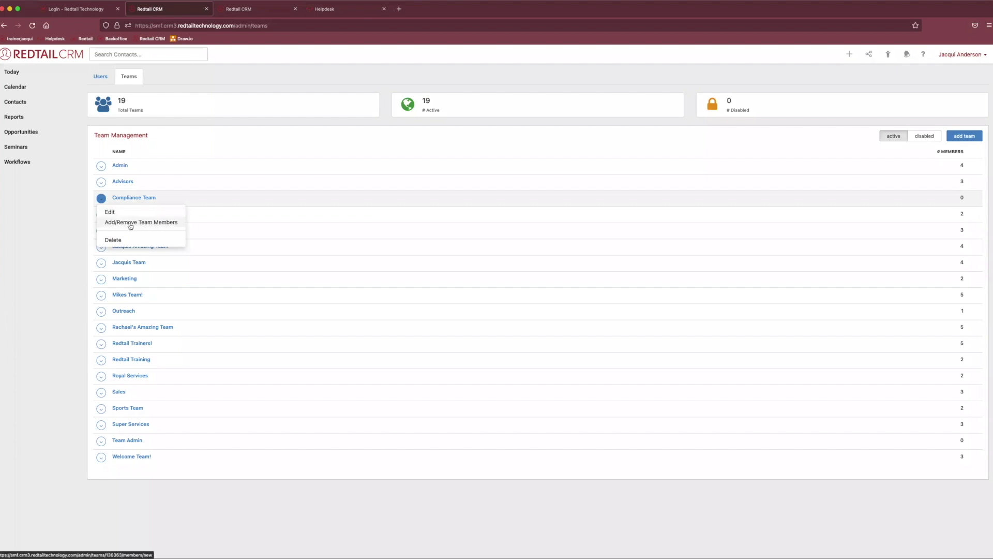
# Tick five users in Compliance Team's member picker and save them as members.
pyautogui.doubleClick(961, 198)
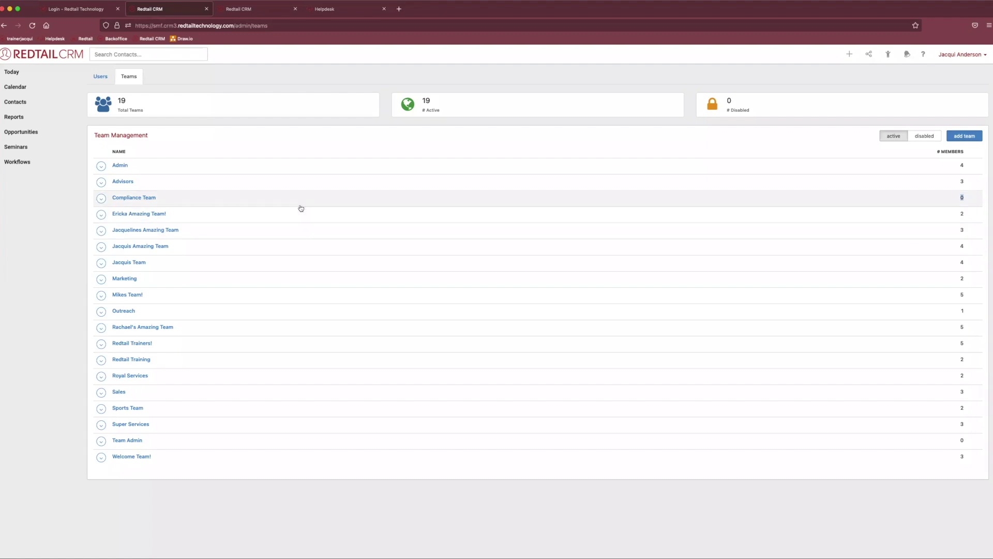
pyautogui.click(101, 198)
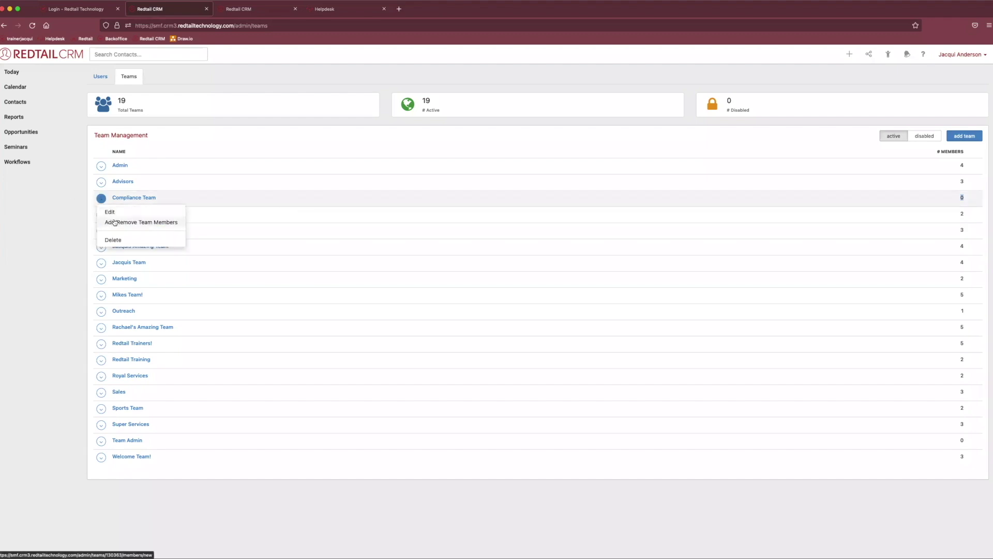
pyautogui.click(114, 223)
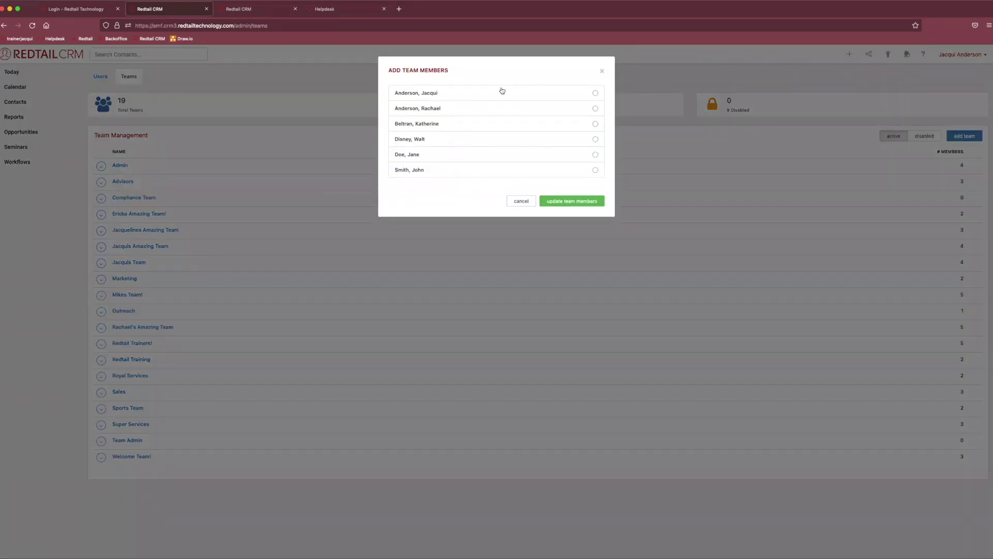
pyautogui.click(501, 92)
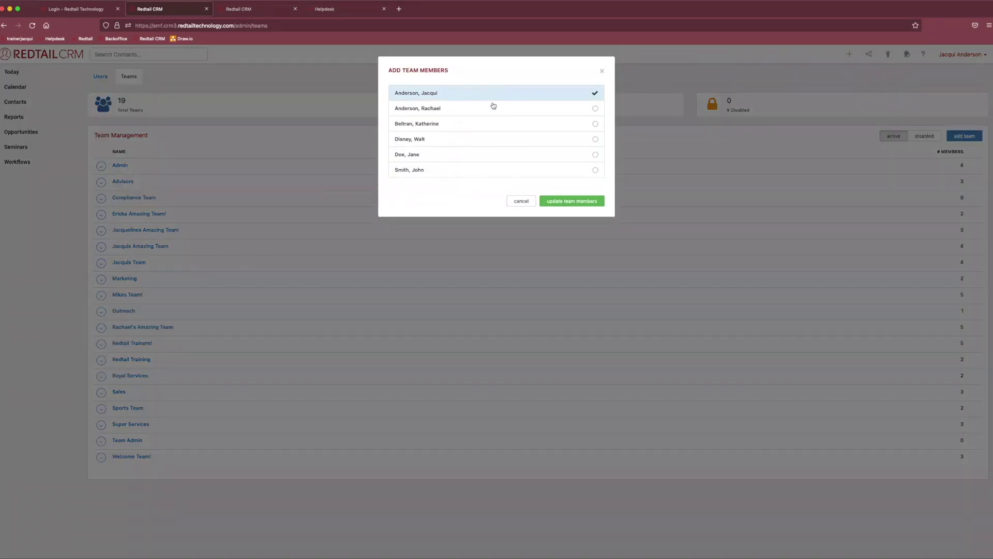
pyautogui.click(483, 124)
pyautogui.click(470, 109)
pyautogui.click(469, 137)
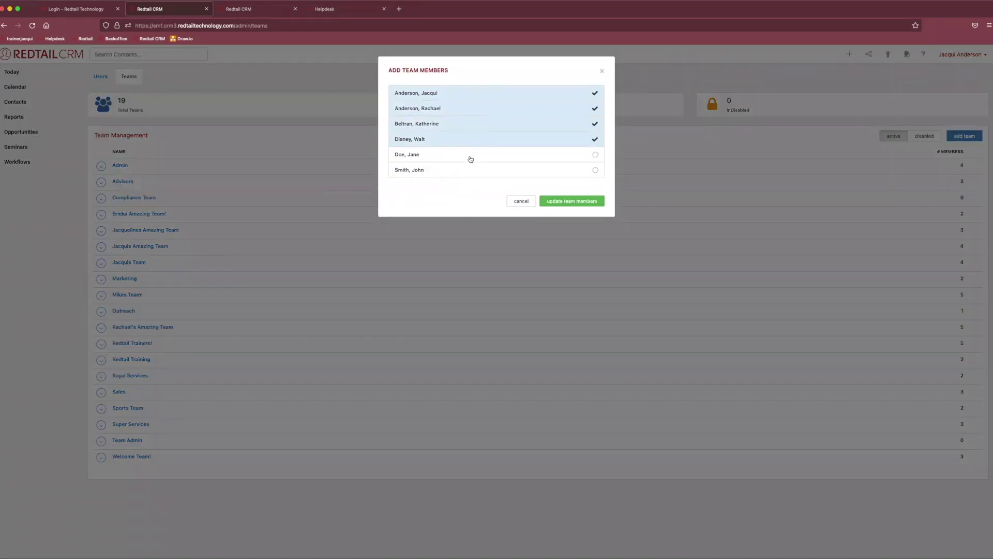
pyautogui.click(472, 157)
pyautogui.click(584, 202)
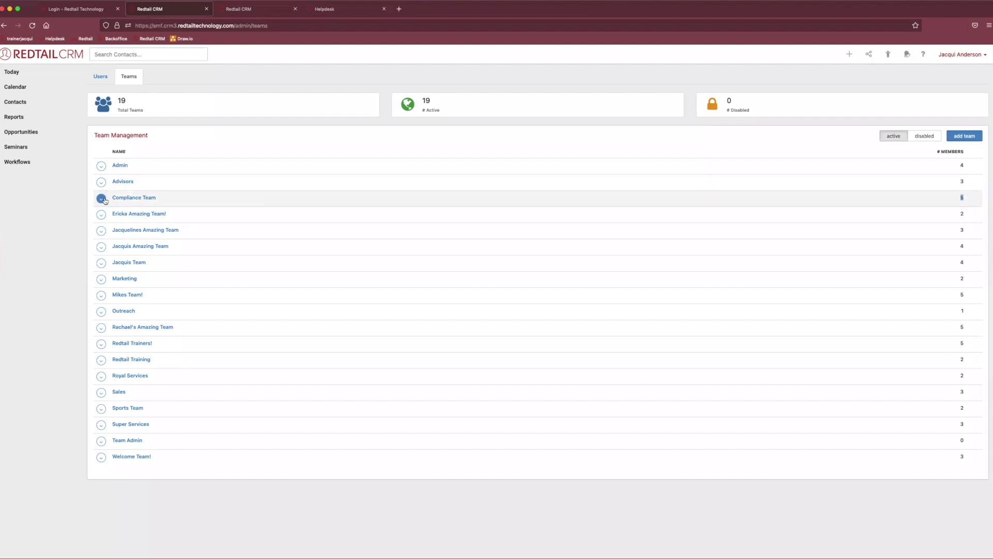
pyautogui.click(102, 198)
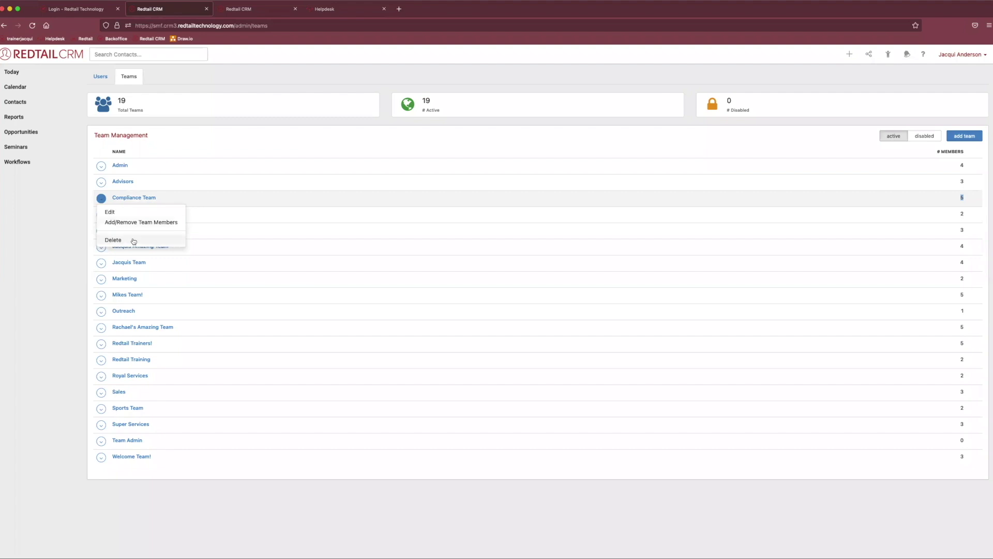
# Edit the team name, fix the mistyped attempts, and save it as 'Compliance Team' again.
pyautogui.click(120, 212)
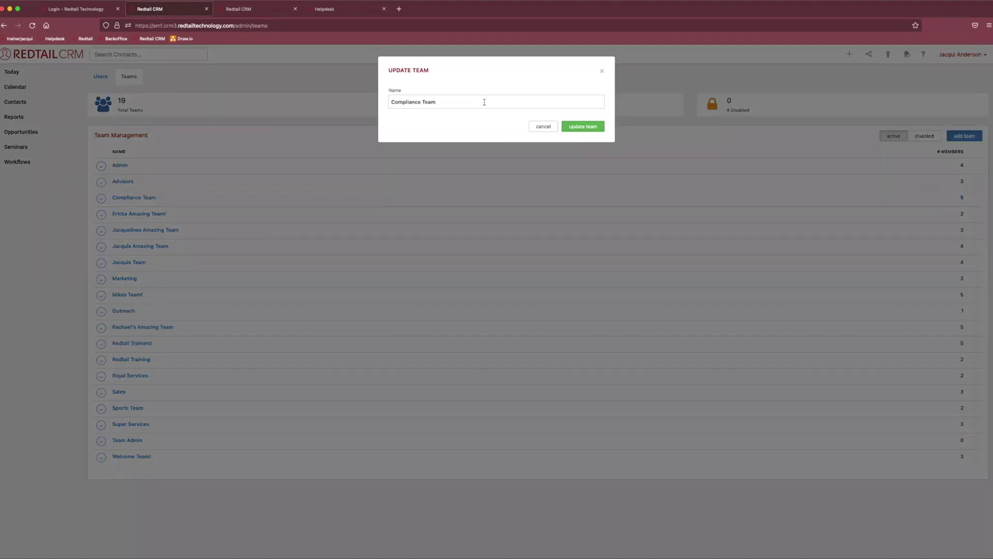
pyautogui.moveTo(484, 102); pyautogui.dragTo(386, 100)
pyautogui.press('BackSpace')
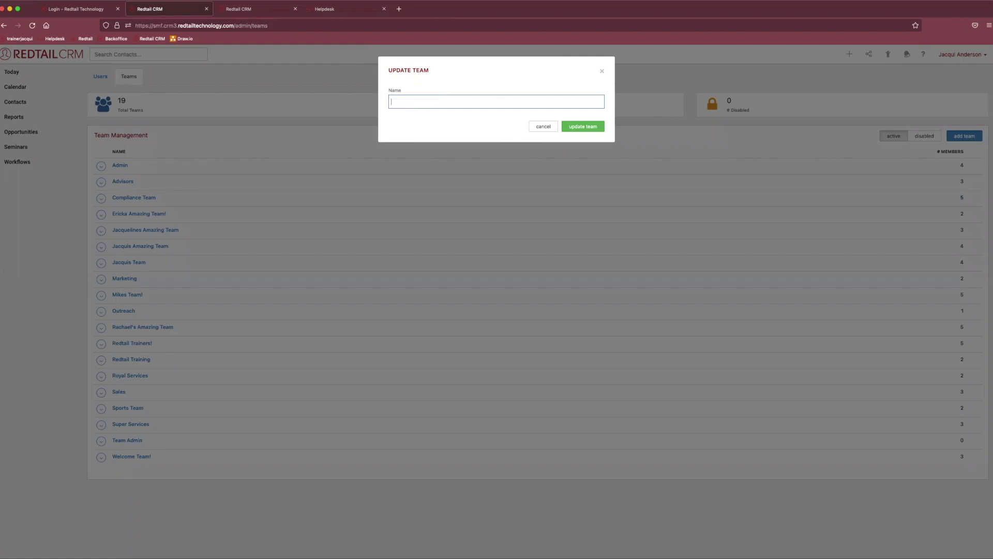
pyautogui.write('Structure Team')
pyautogui.press('BackSpace')
pyautogui.press('BackSpace')
pyautogui.press('BackSpace')
pyautogui.press('BackSpace')
pyautogui.press('BackSpace')
pyautogui.press('BackSpace')
pyautogui.press('BackSpace')
pyautogui.press('BackSpace')
pyautogui.press('BackSpace')
pyautogui.press('BackSpace')
pyautogui.press('BackSpace')
pyautogui.press('BackSpace')
pyautogui.press('BackSpace')
pyautogui.press('BackSpace')
pyautogui.write('Comppliance')
pyautogui.press('BackSpace')
pyautogui.press('BackSpace')
pyautogui.press('BackSpace')
pyautogui.press('BackSpace')
pyautogui.press('BackSpace')
pyautogui.press('BackSpace')
pyautogui.press('BackSpace')
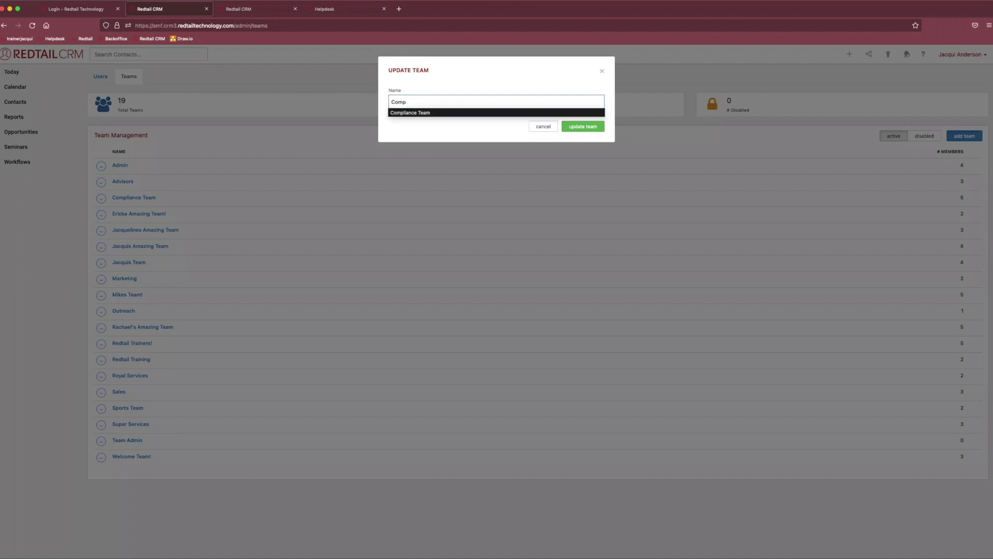
pyautogui.click(396, 107)
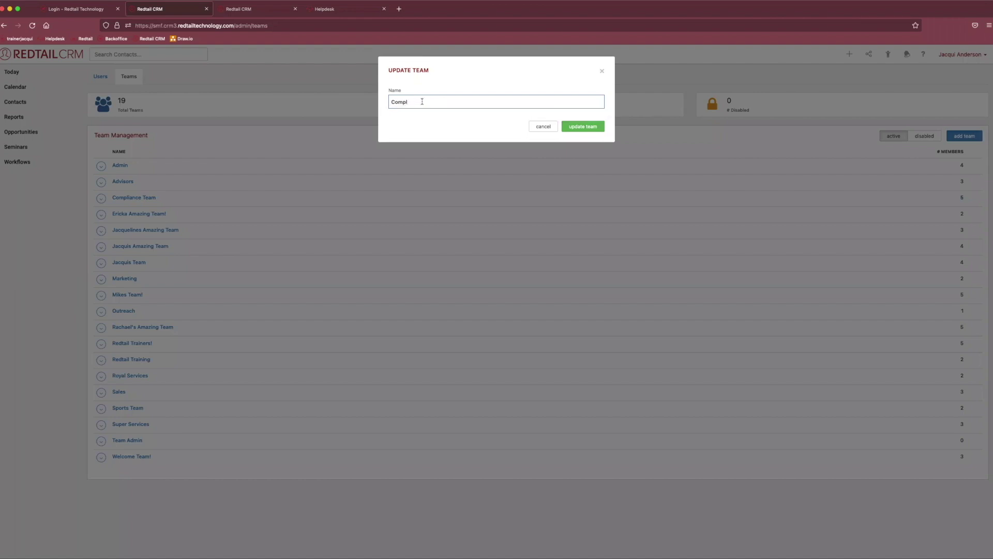
pyautogui.press('Return')
pyautogui.click(101, 198)
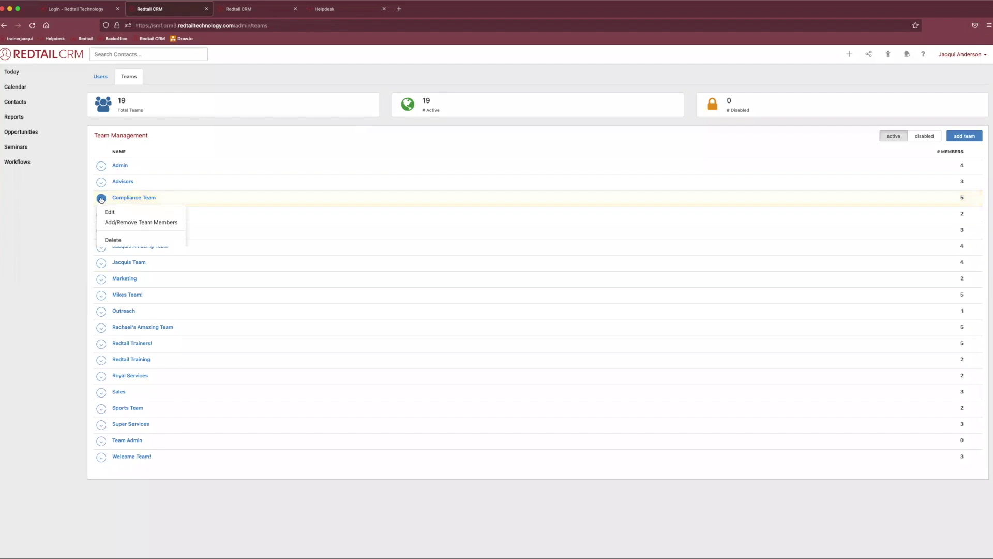
pyautogui.click(107, 239)
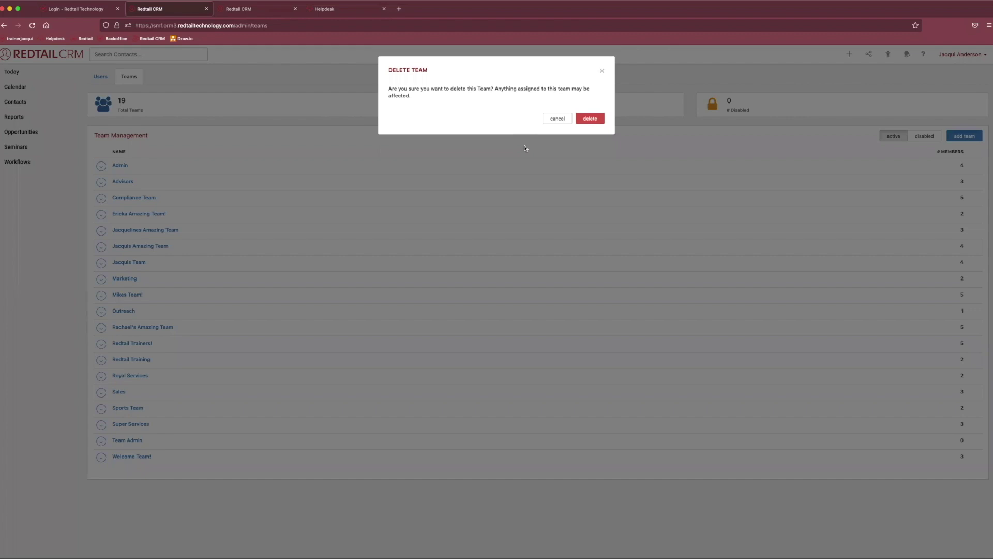
pyautogui.click(549, 120)
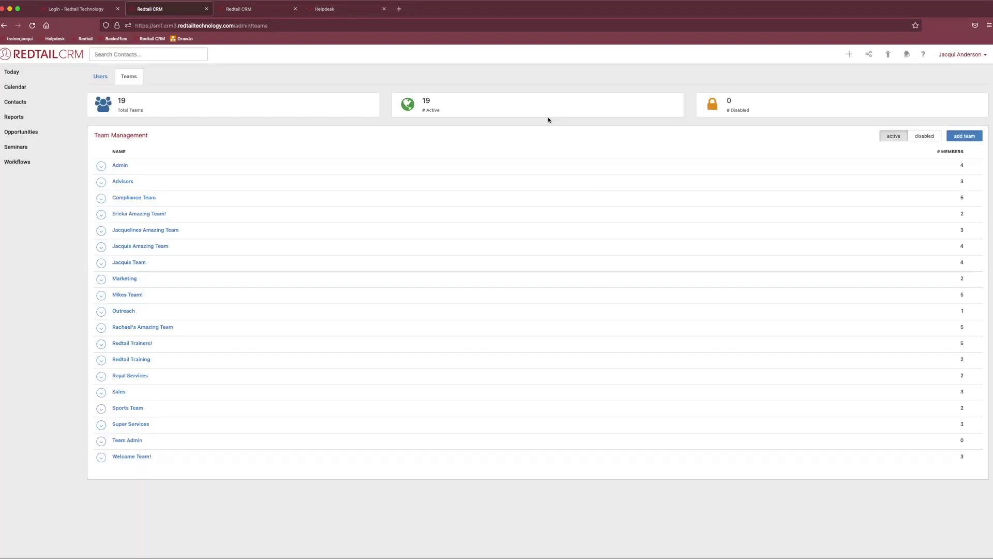